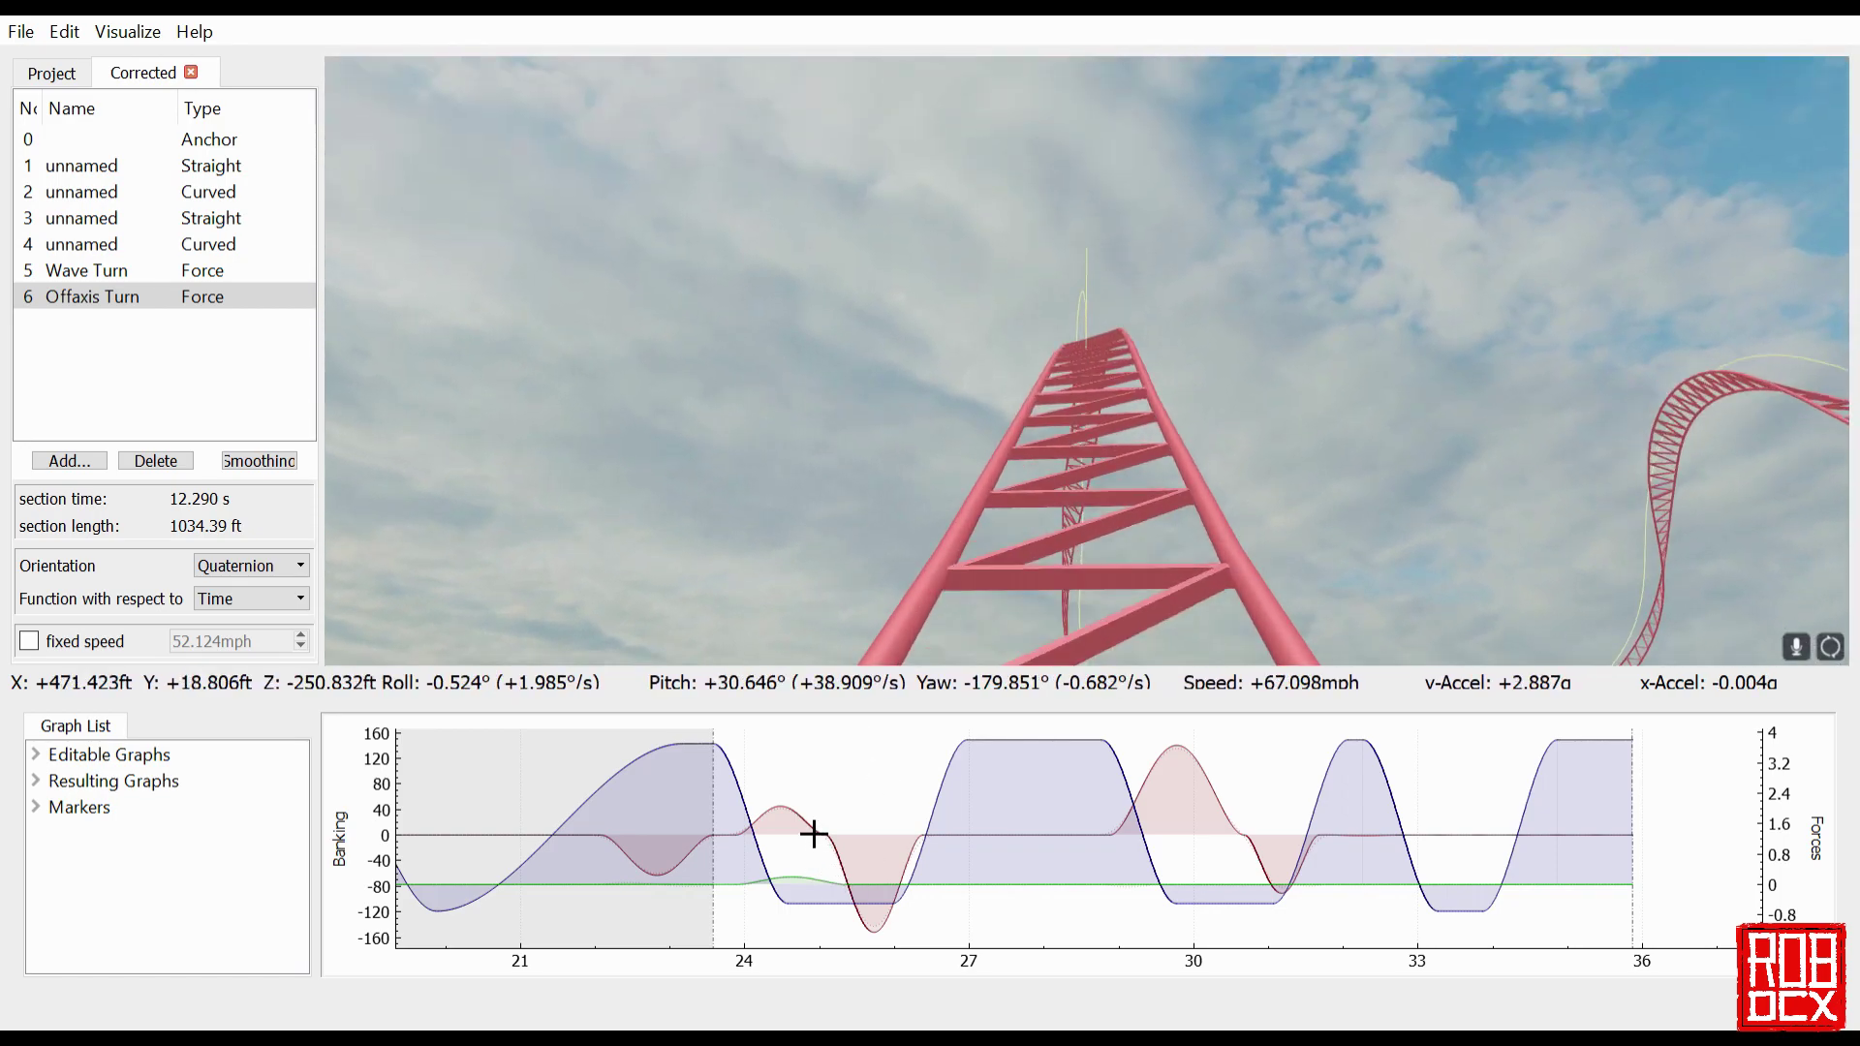
# Step: Examine the opening roll transitions and the vertical-force transitions of the Offaxis Turn along the ridden track
pyautogui.click(819, 833)
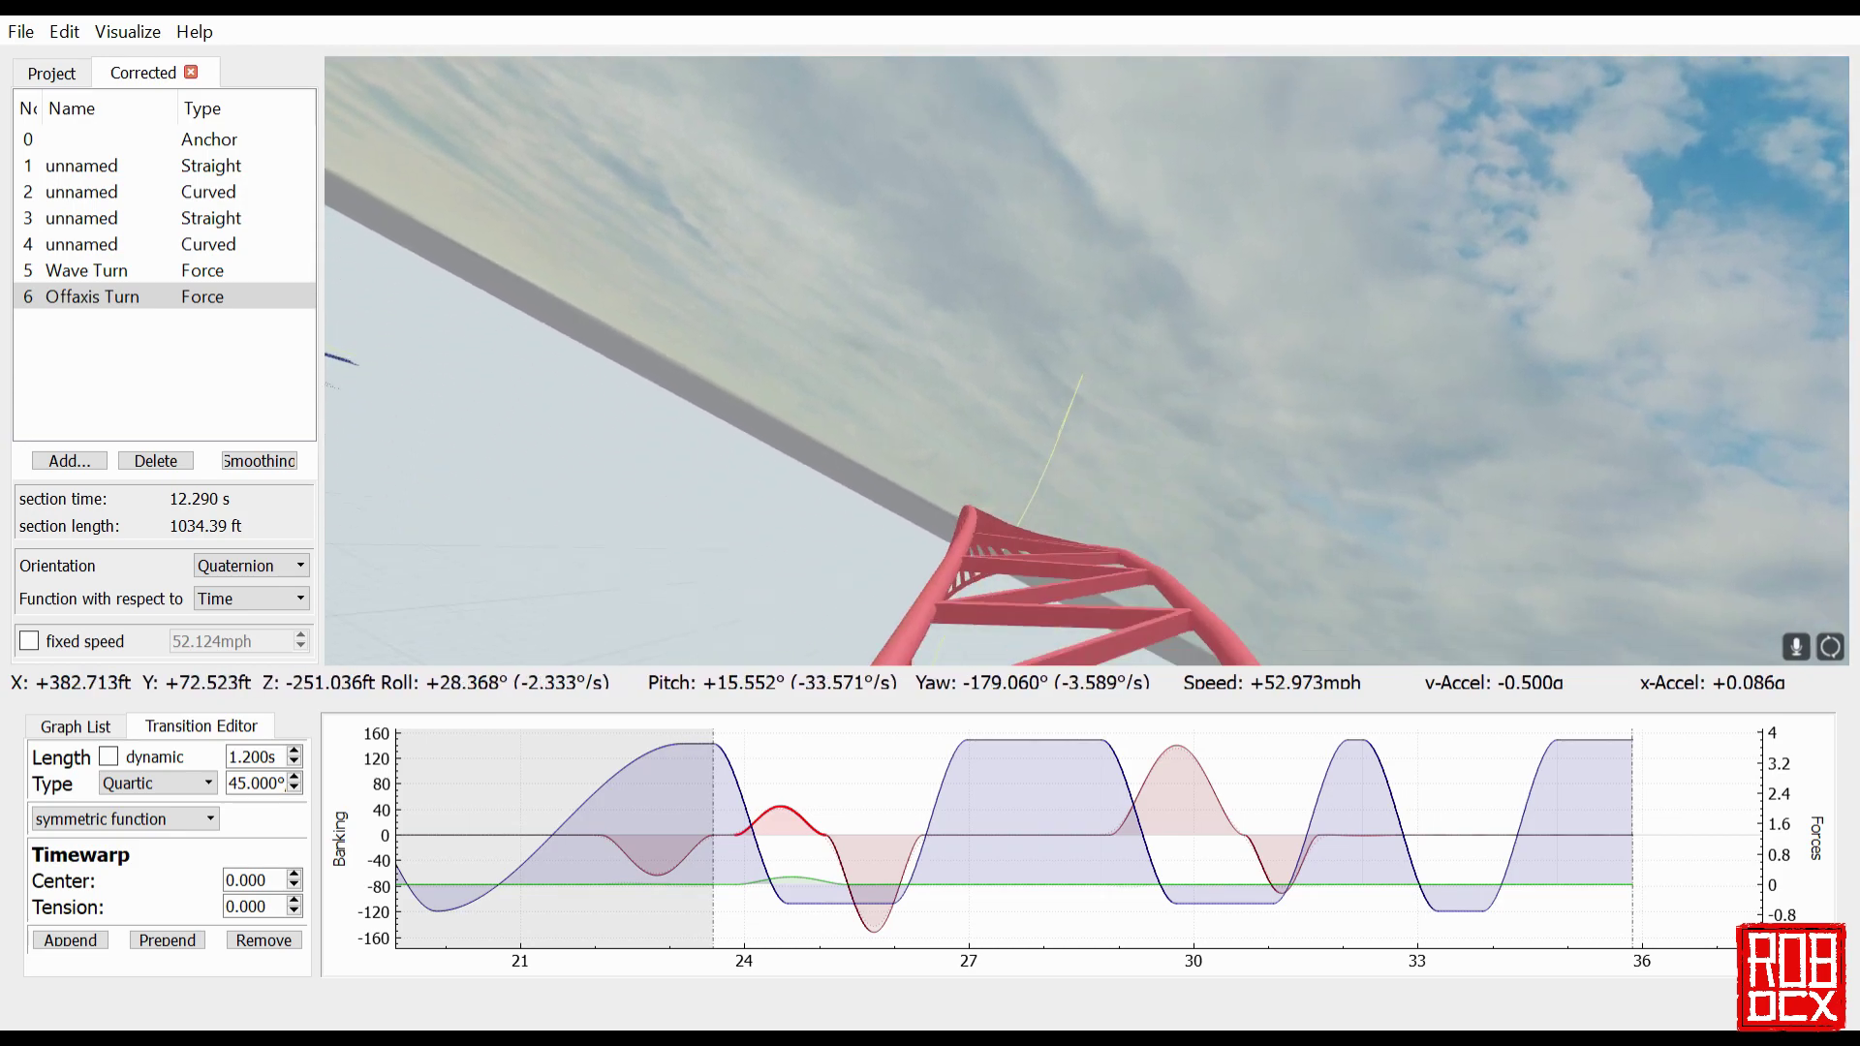
pyautogui.press('s')
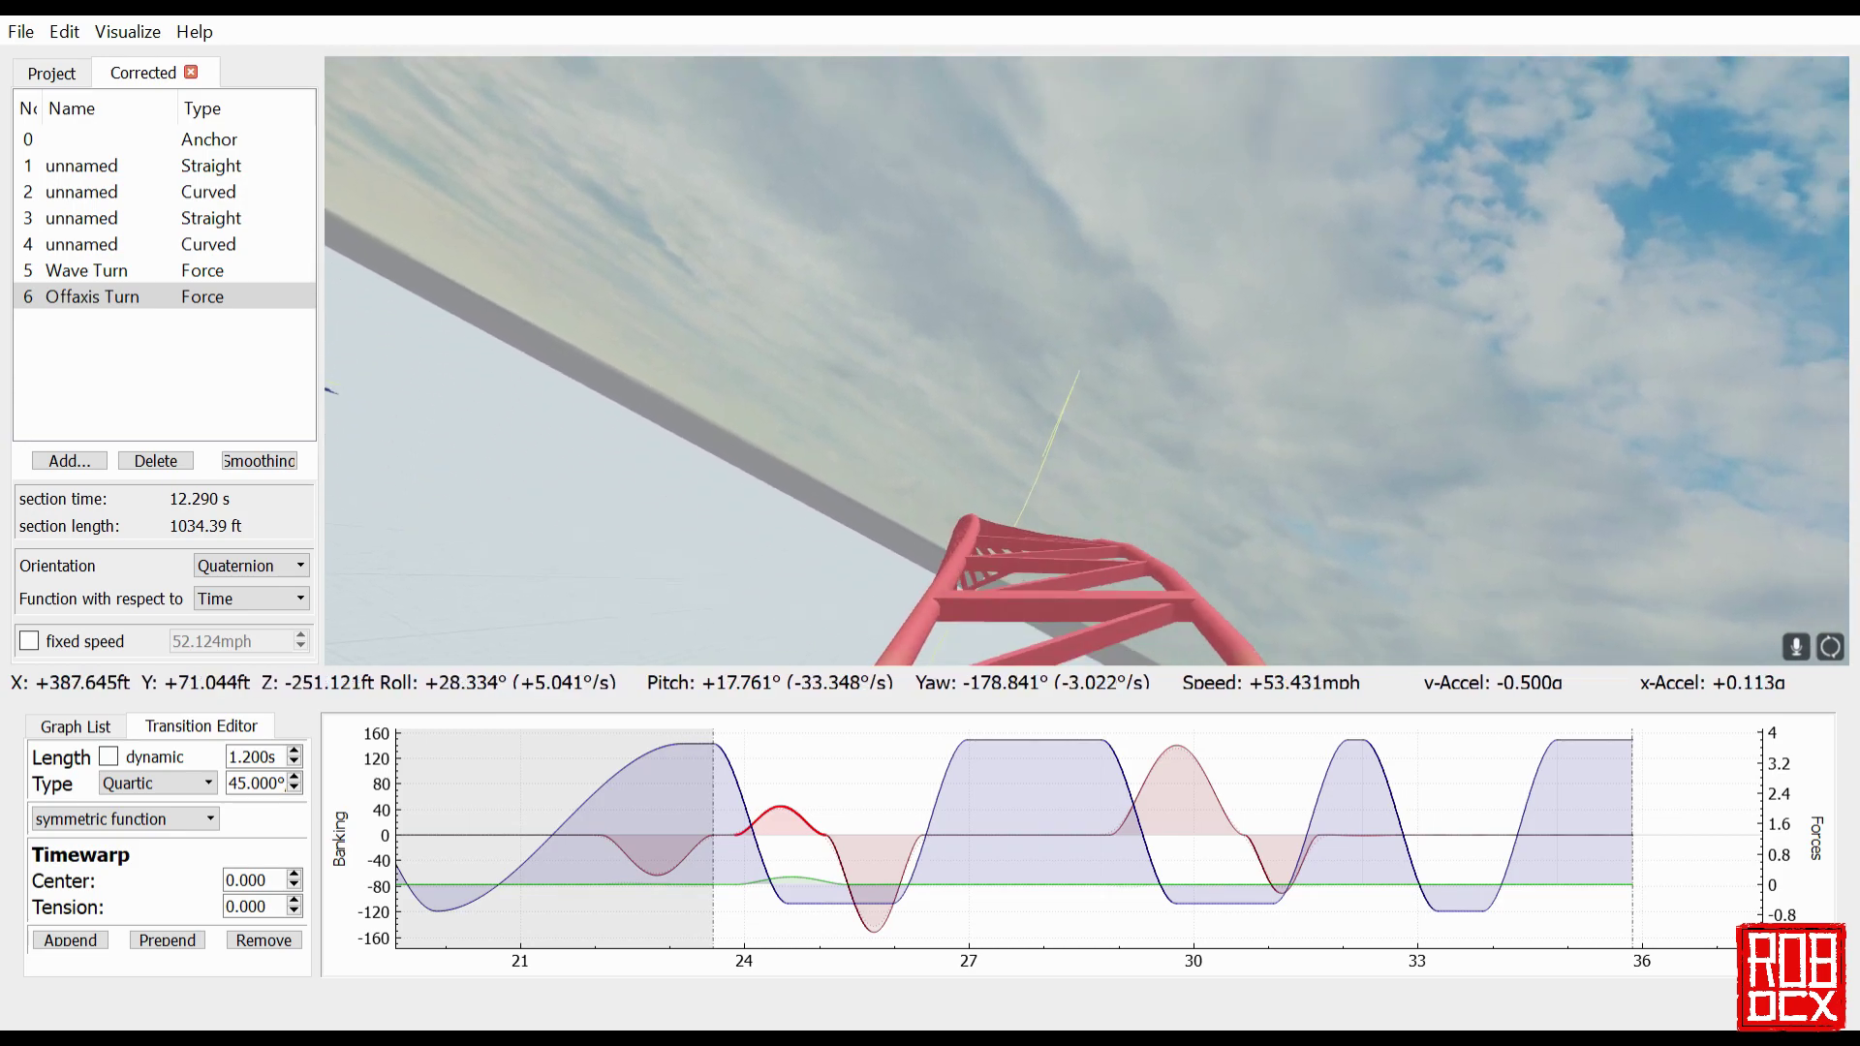
pyautogui.click(772, 864)
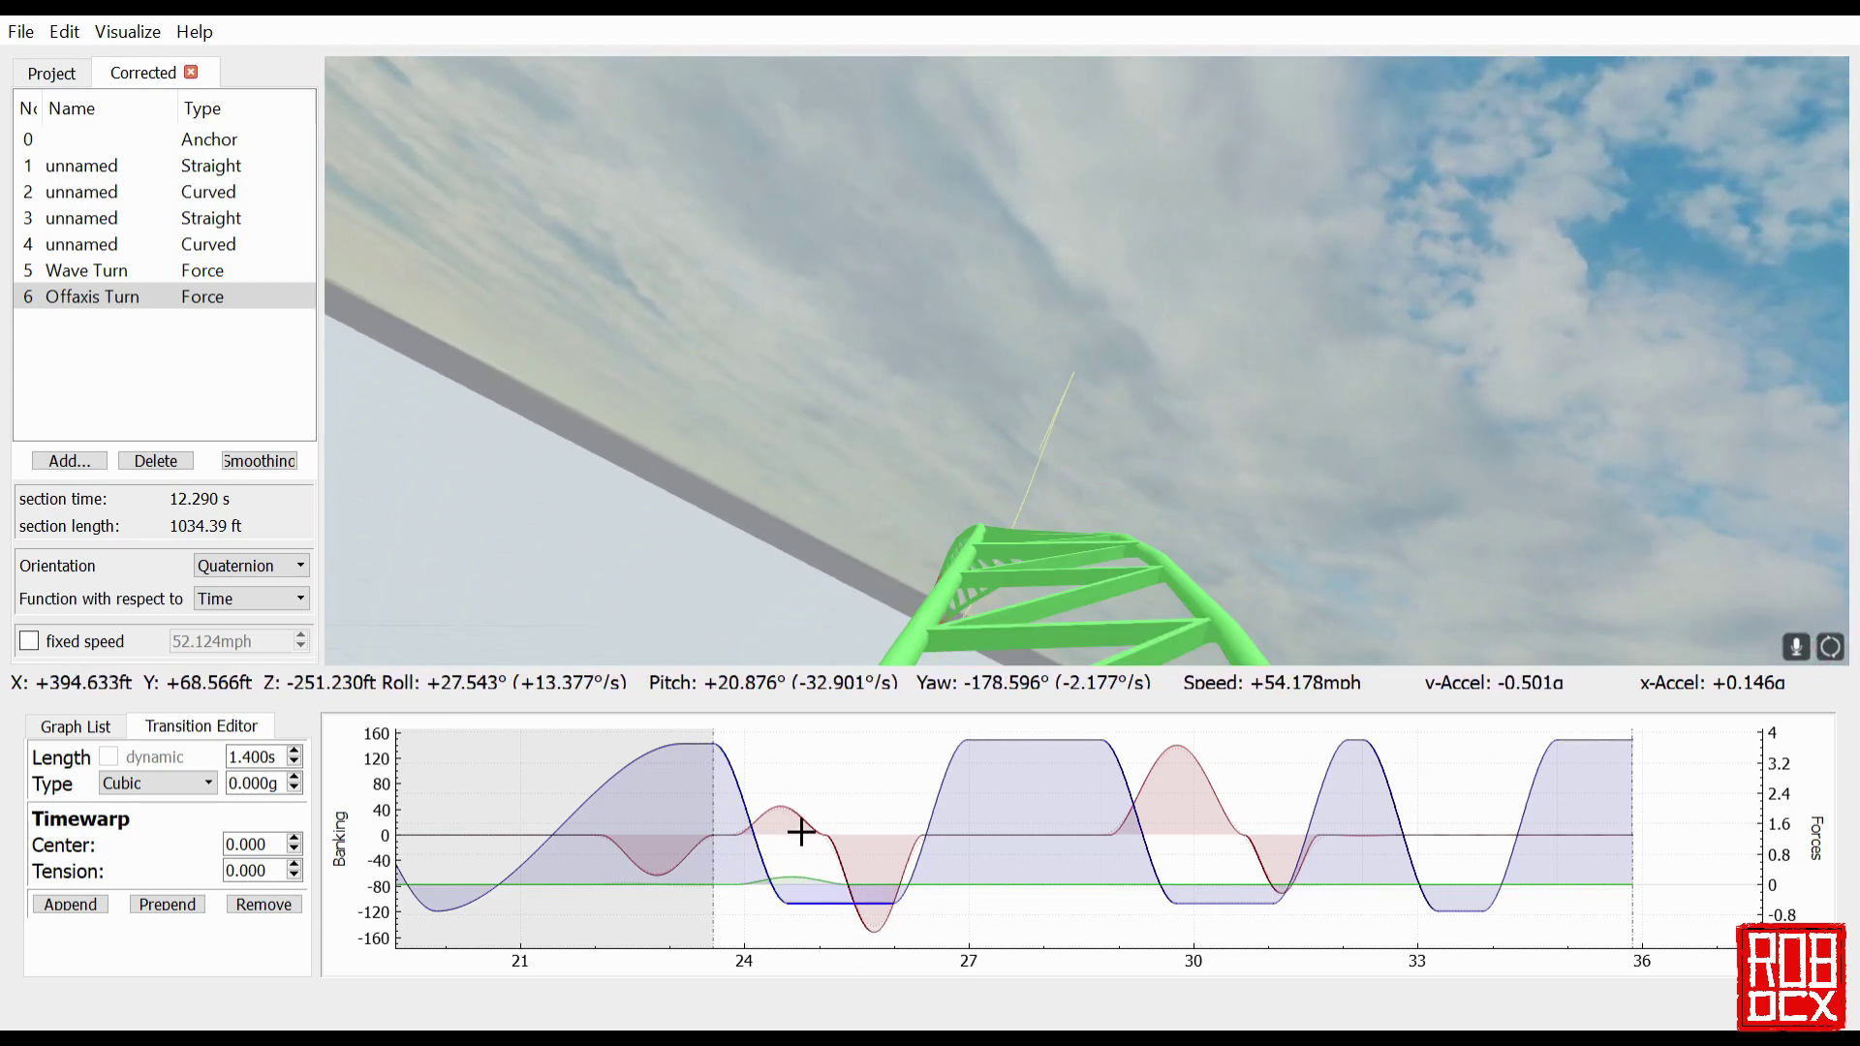
pyautogui.click(802, 824)
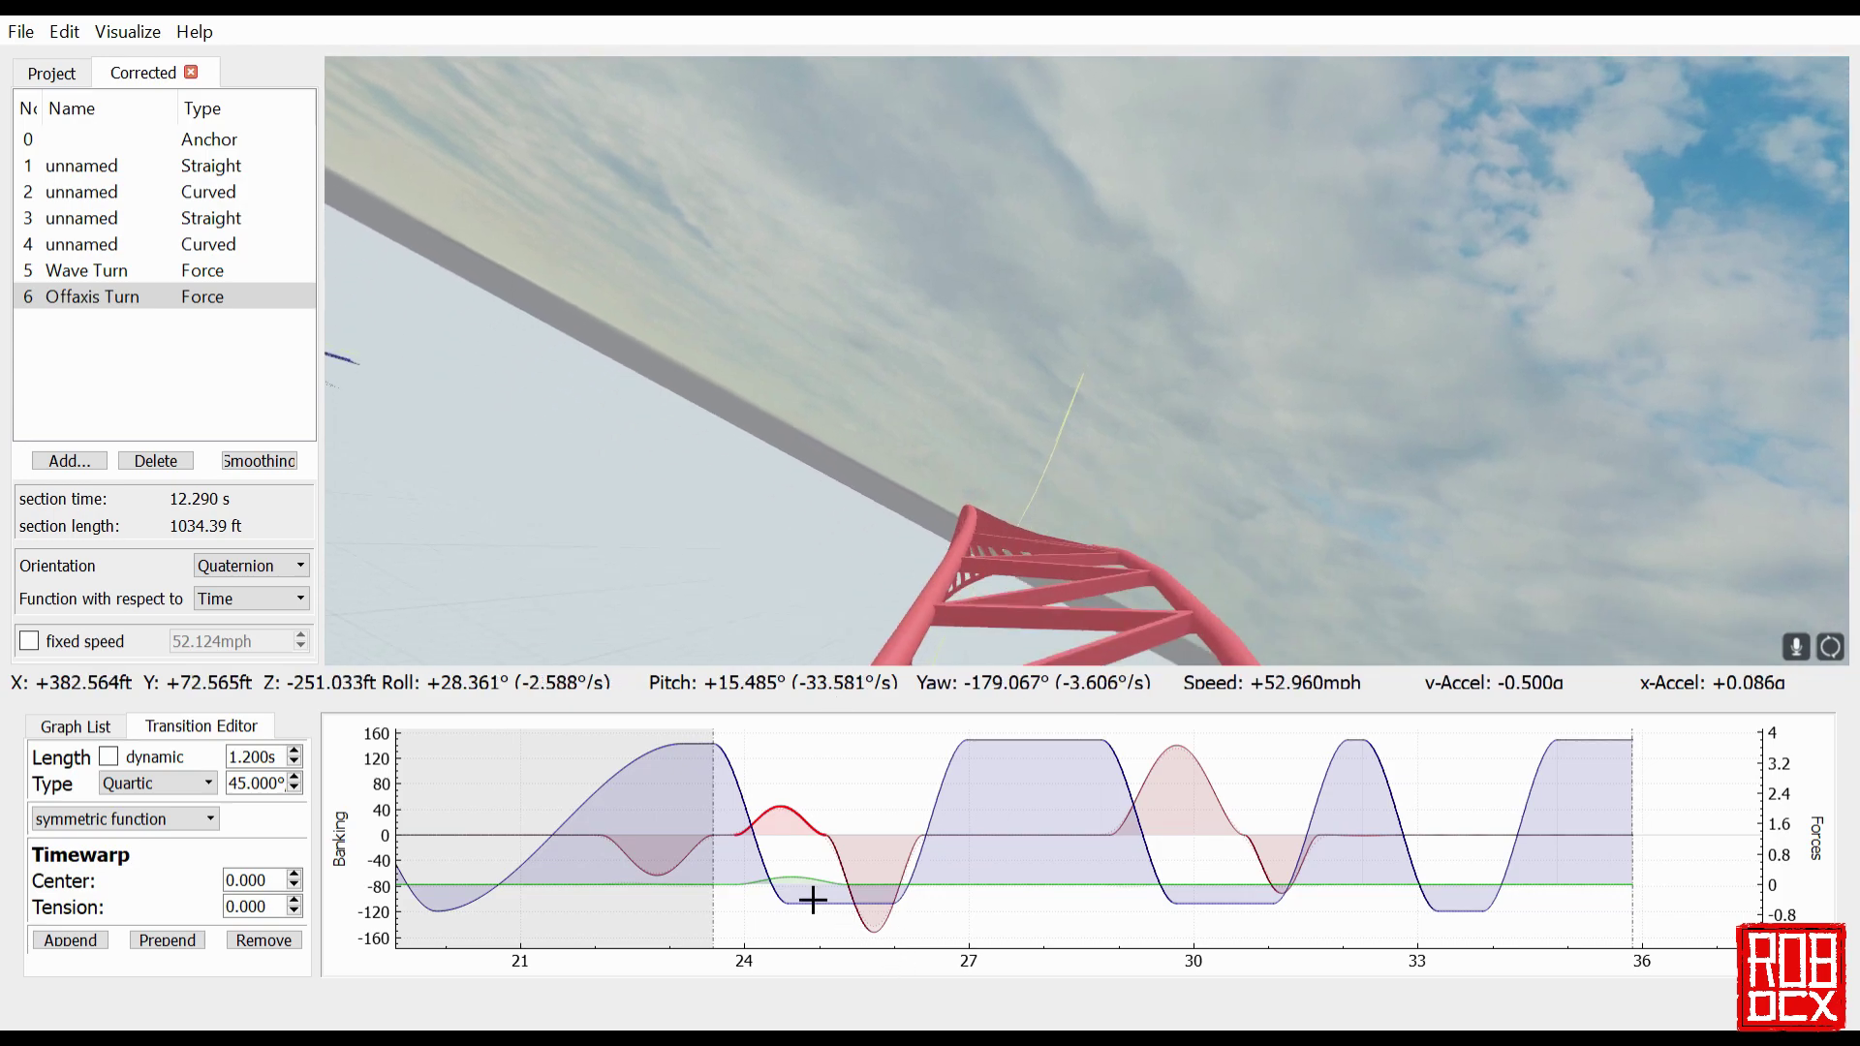
pyautogui.click(860, 880)
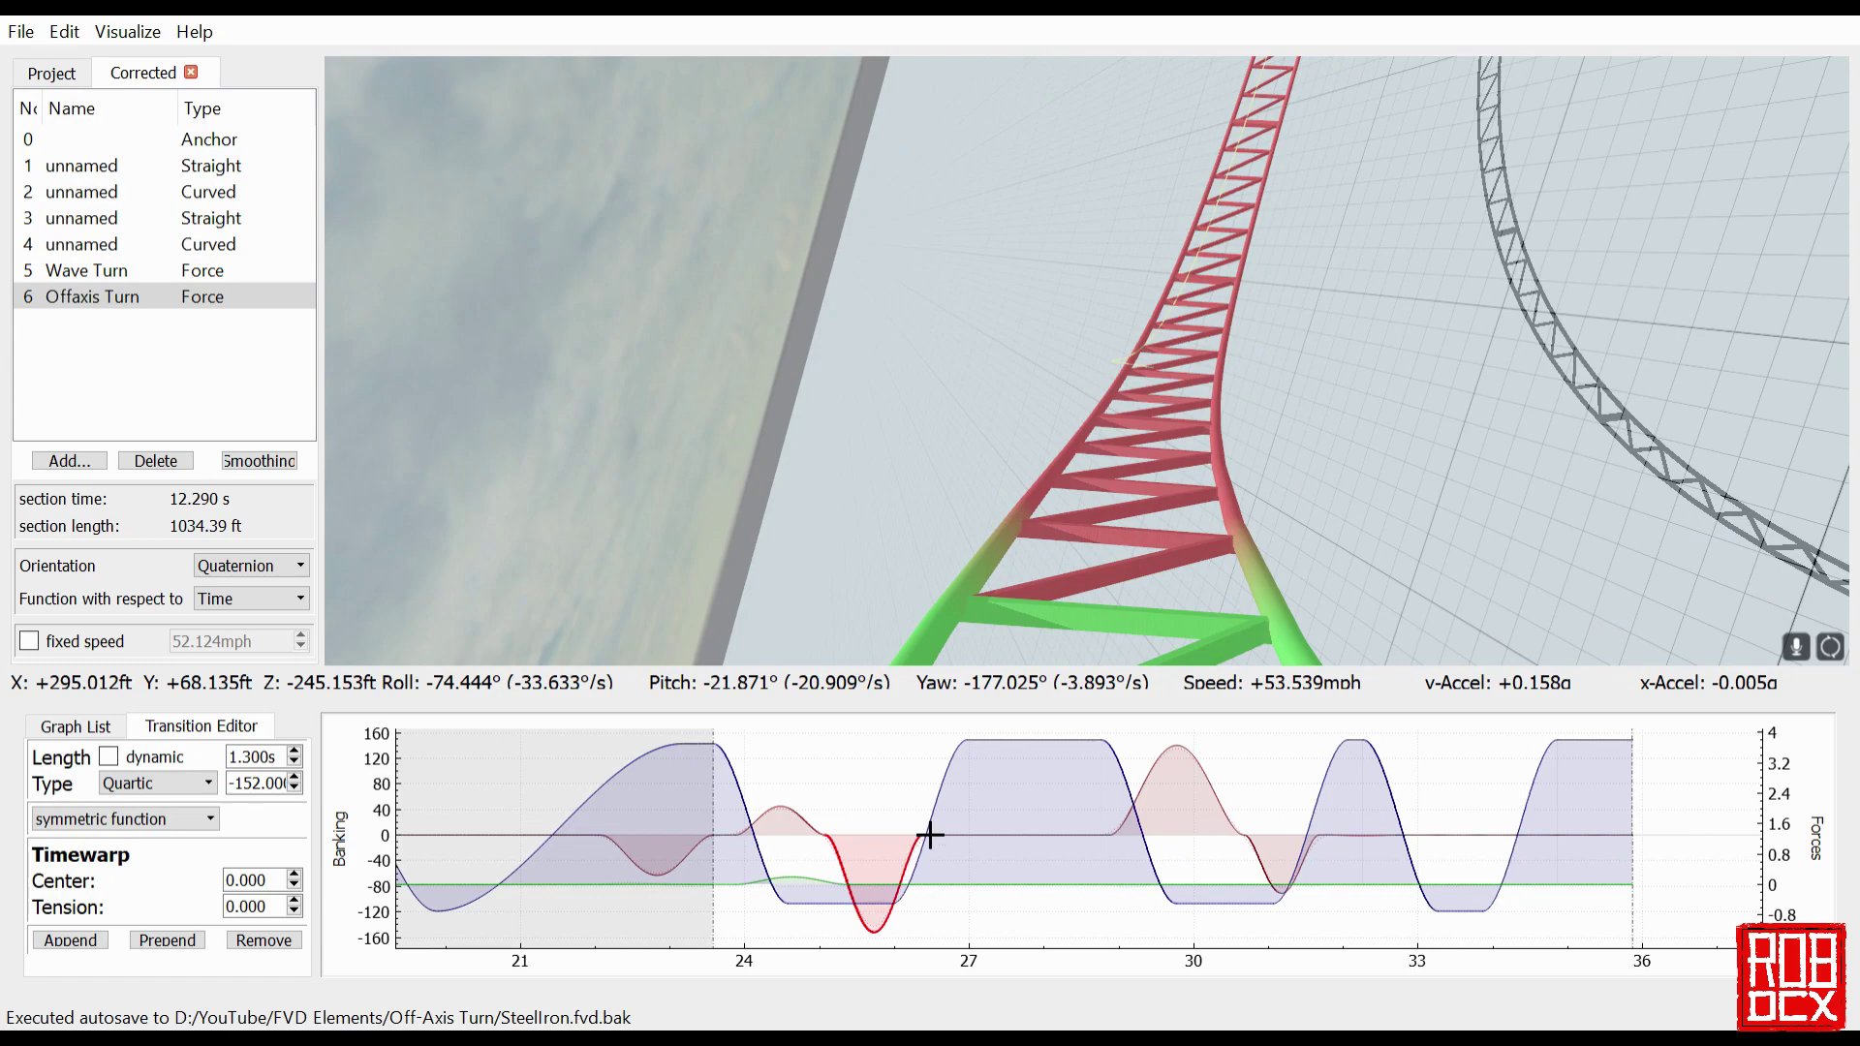
pyautogui.click(961, 794)
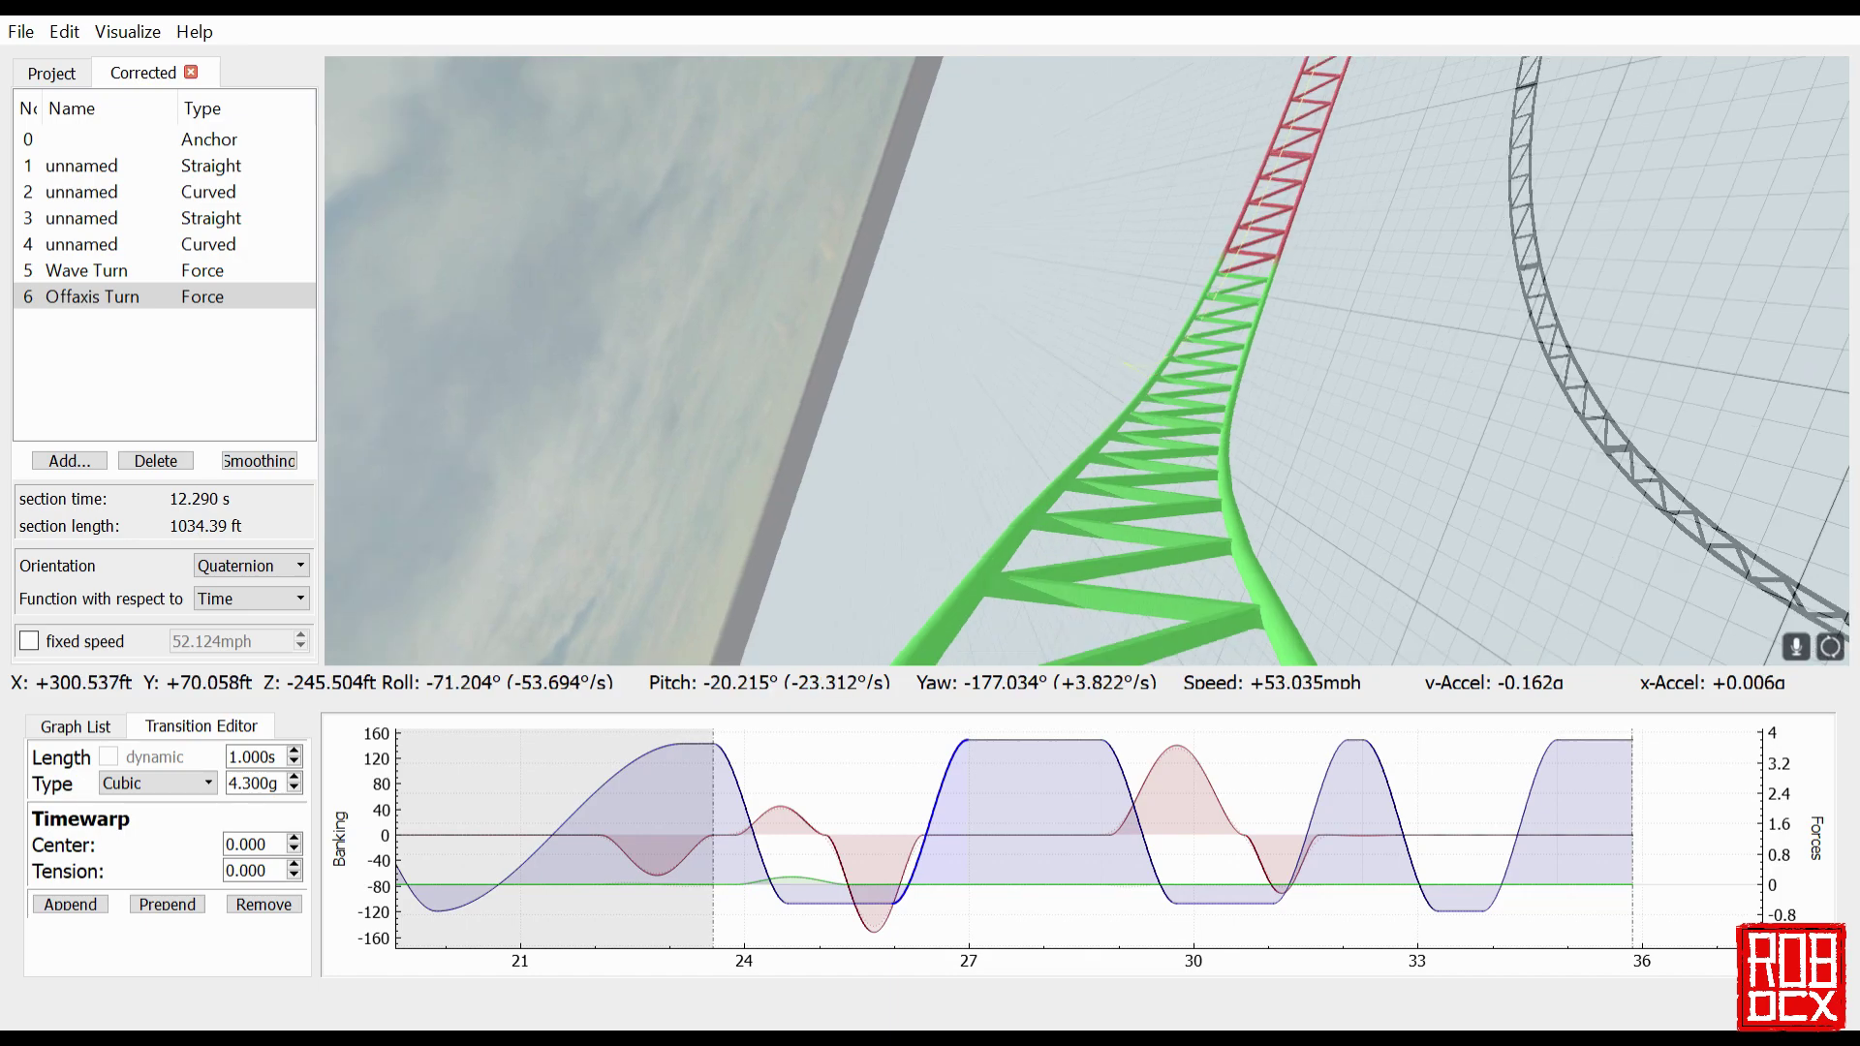
# Step: Try setting the first lateral-force transition of the Offaxis Turn to 0.000 g while viewing the track from the free camera
pyautogui.click(844, 885)
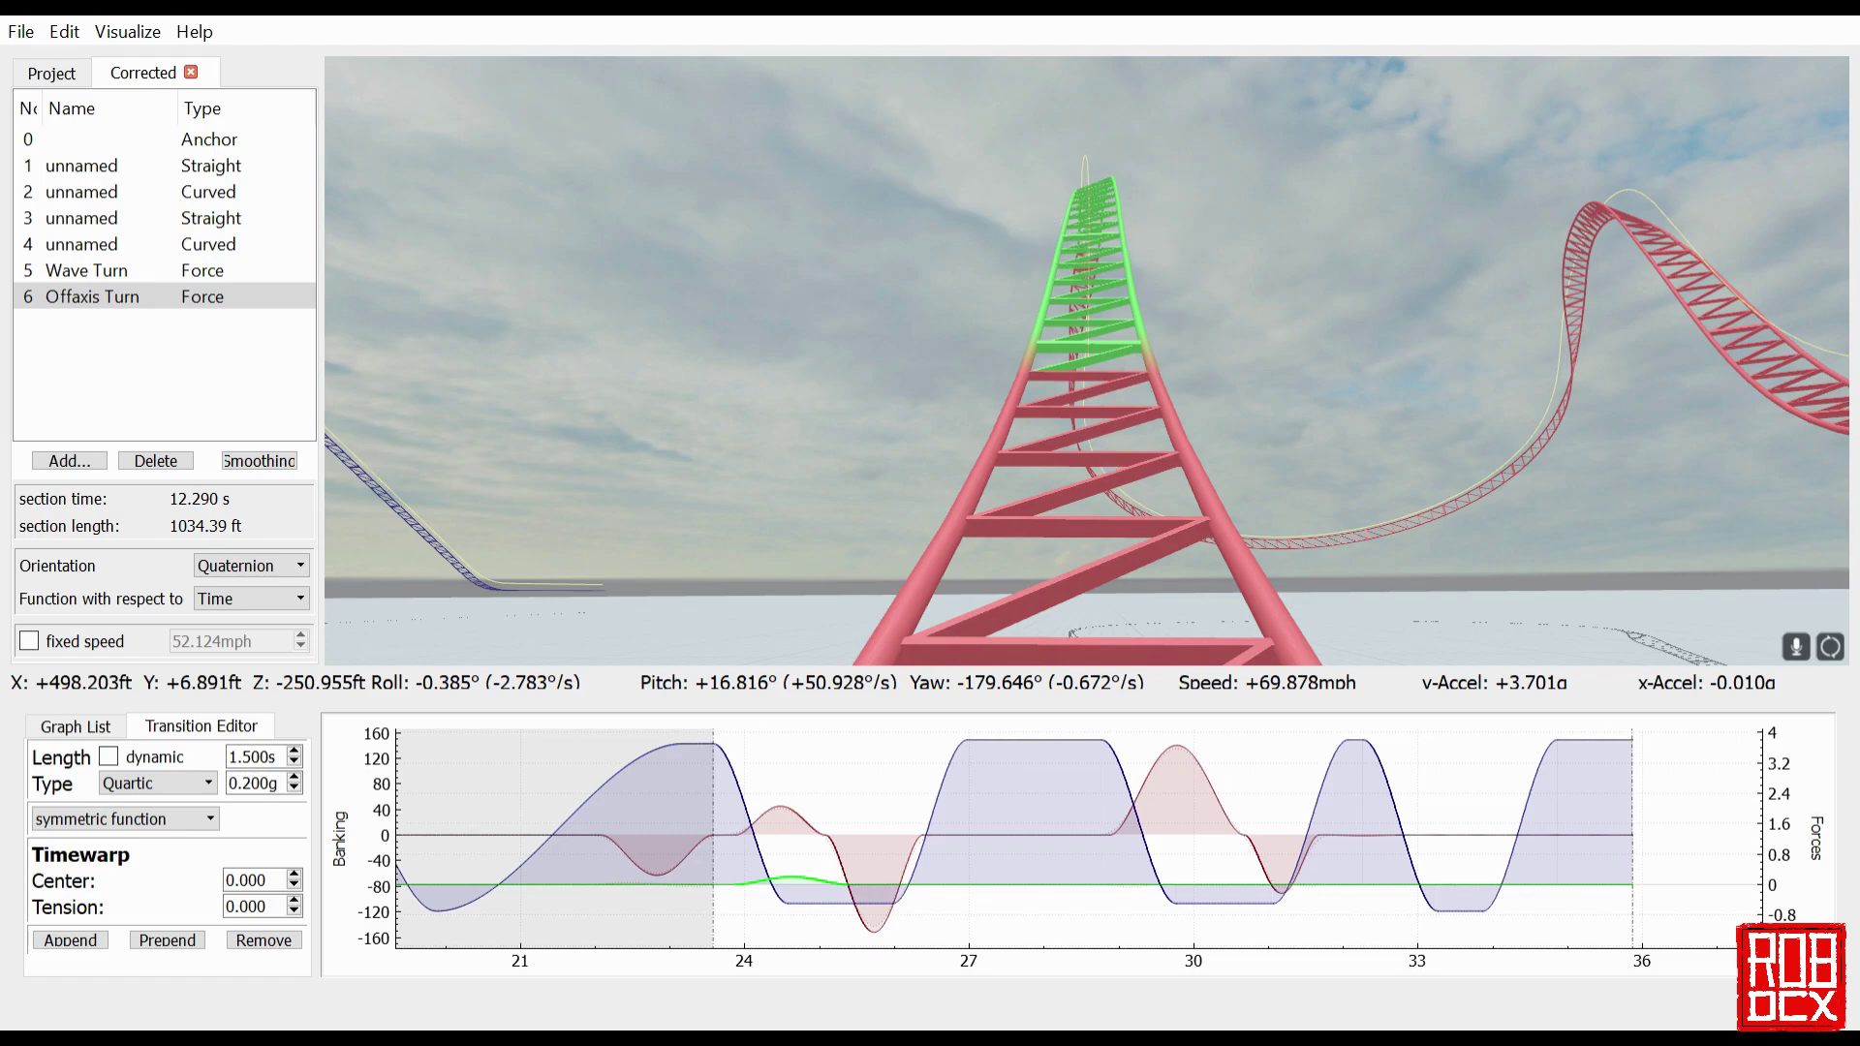
pyautogui.press('p')
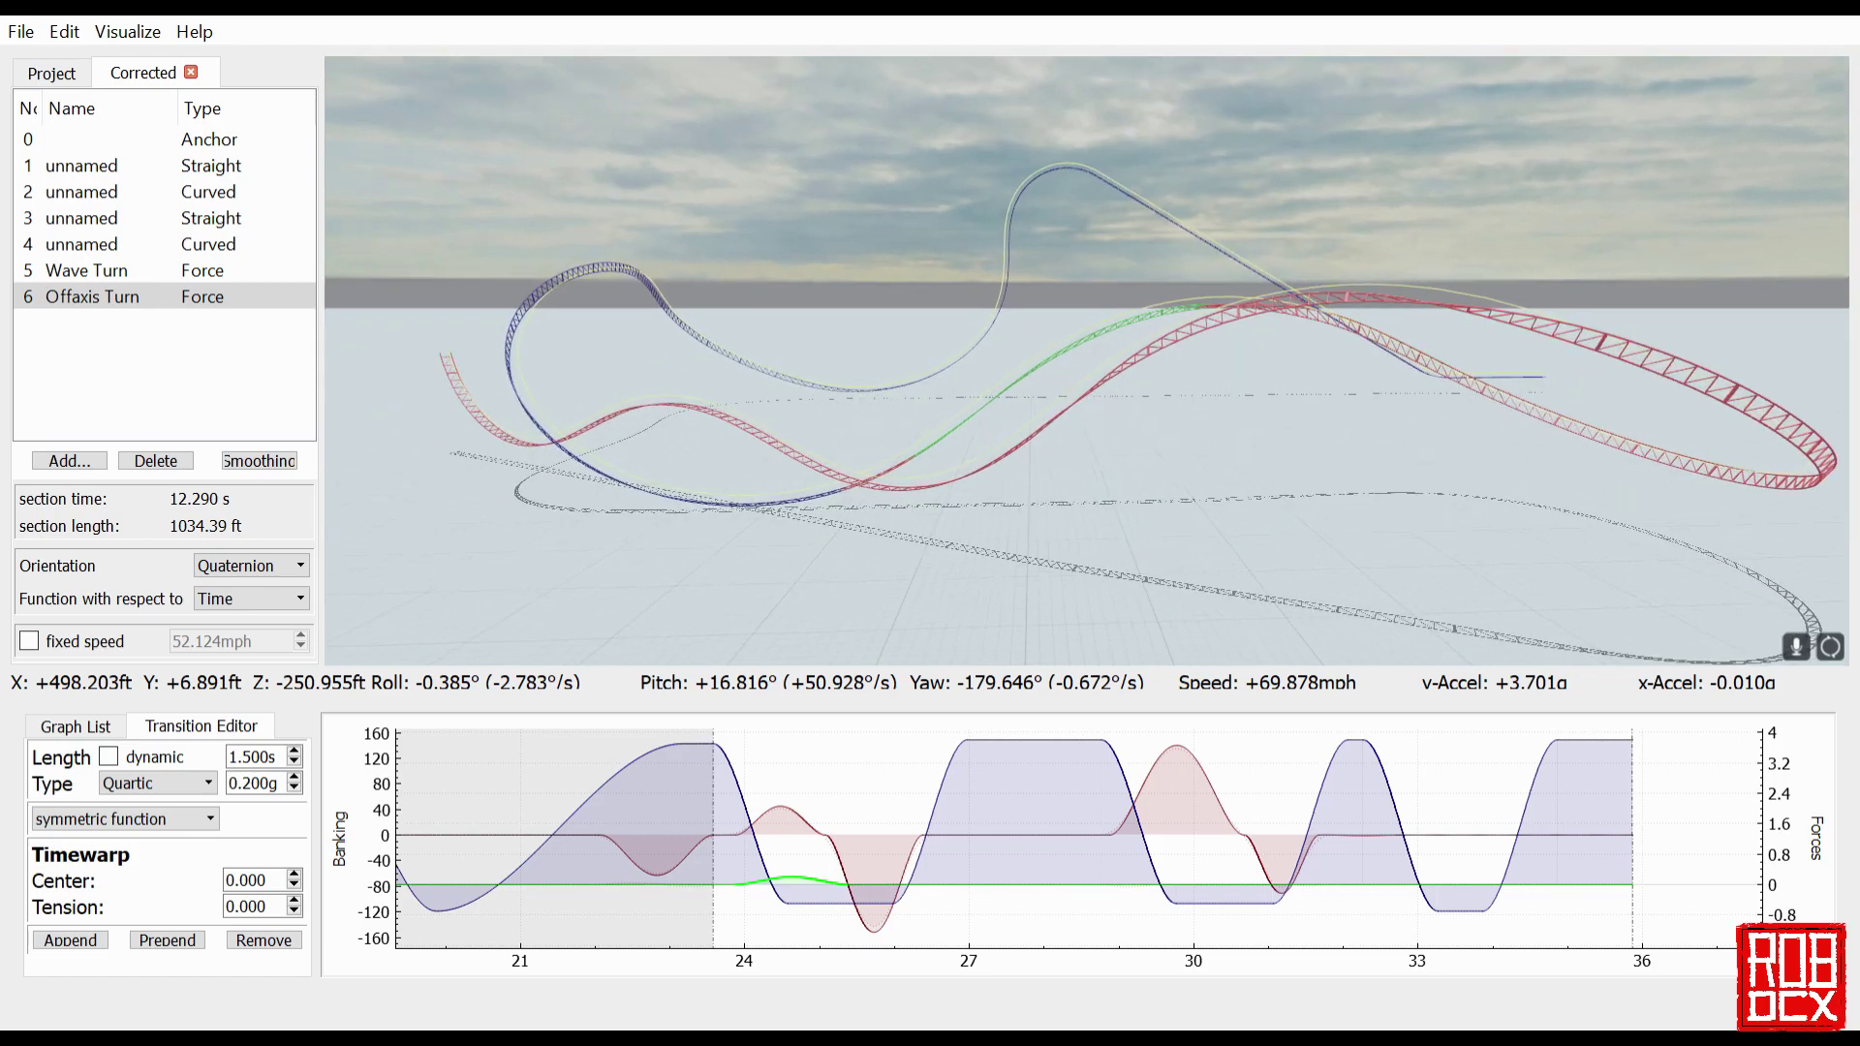
pyautogui.press('w')
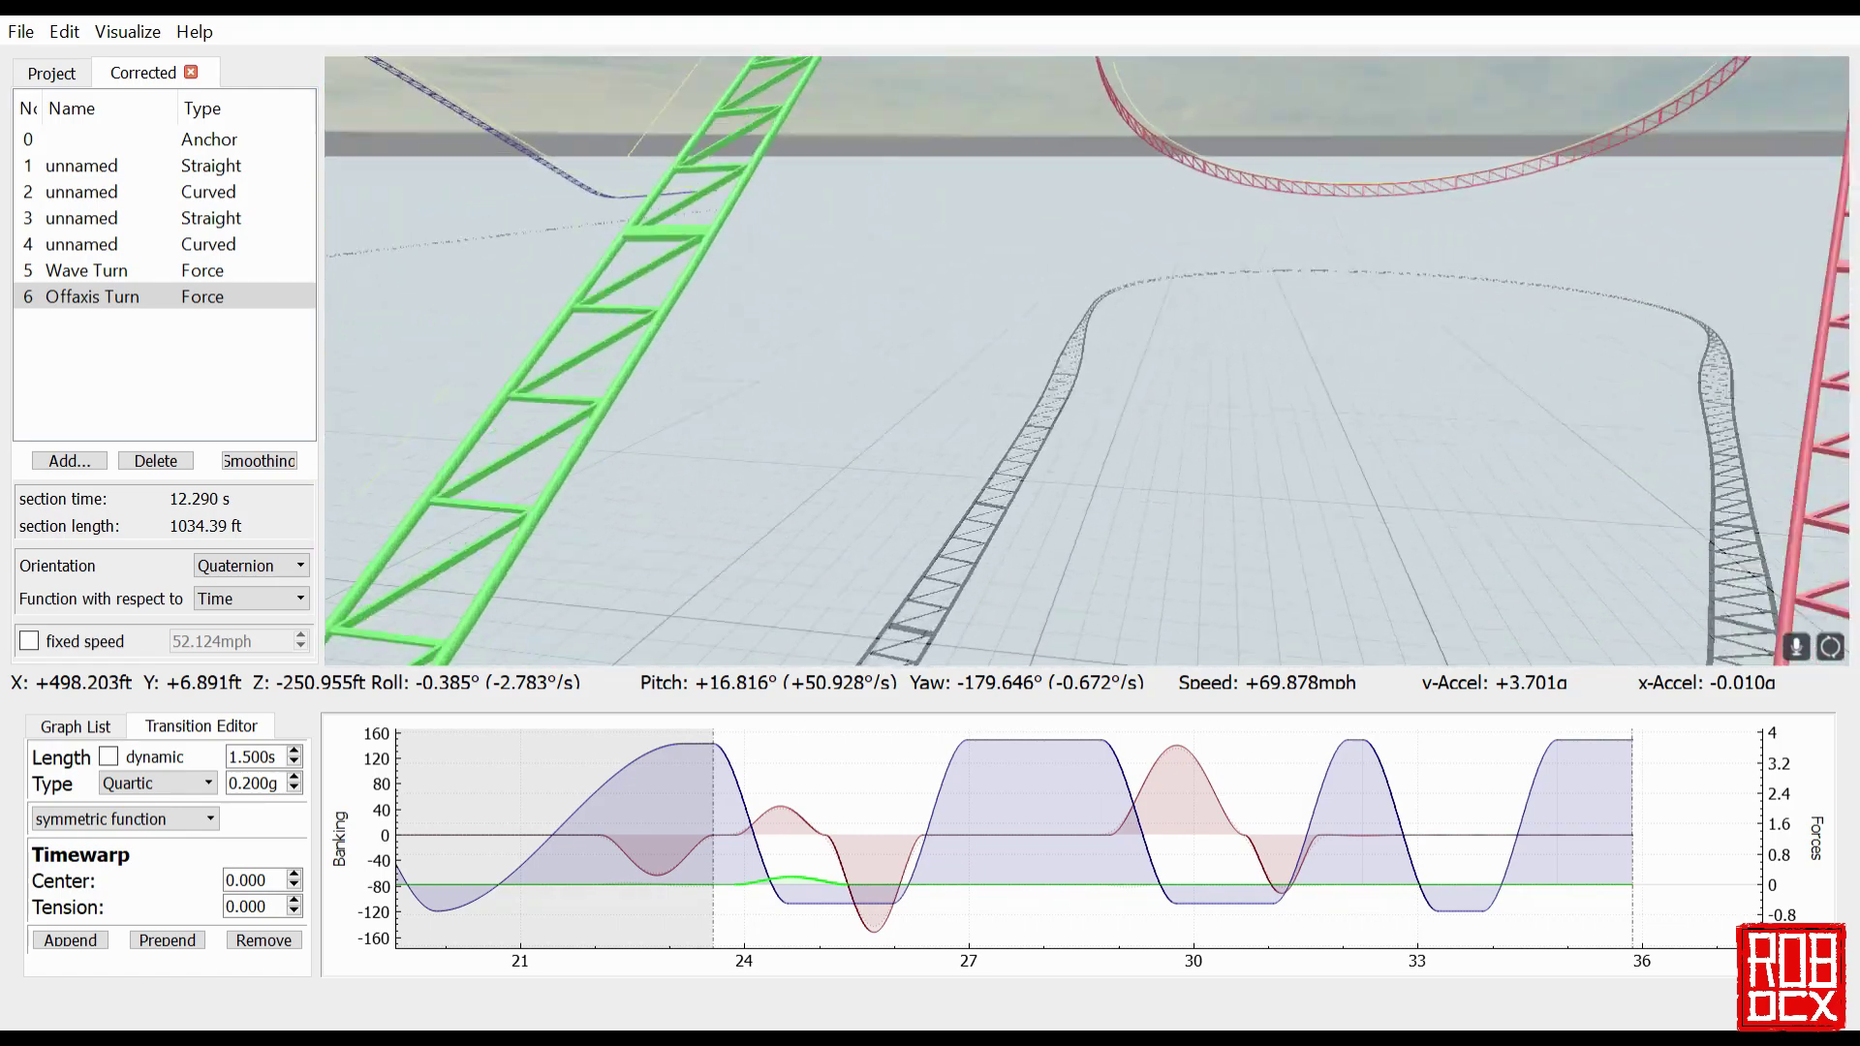
pyautogui.press('s')
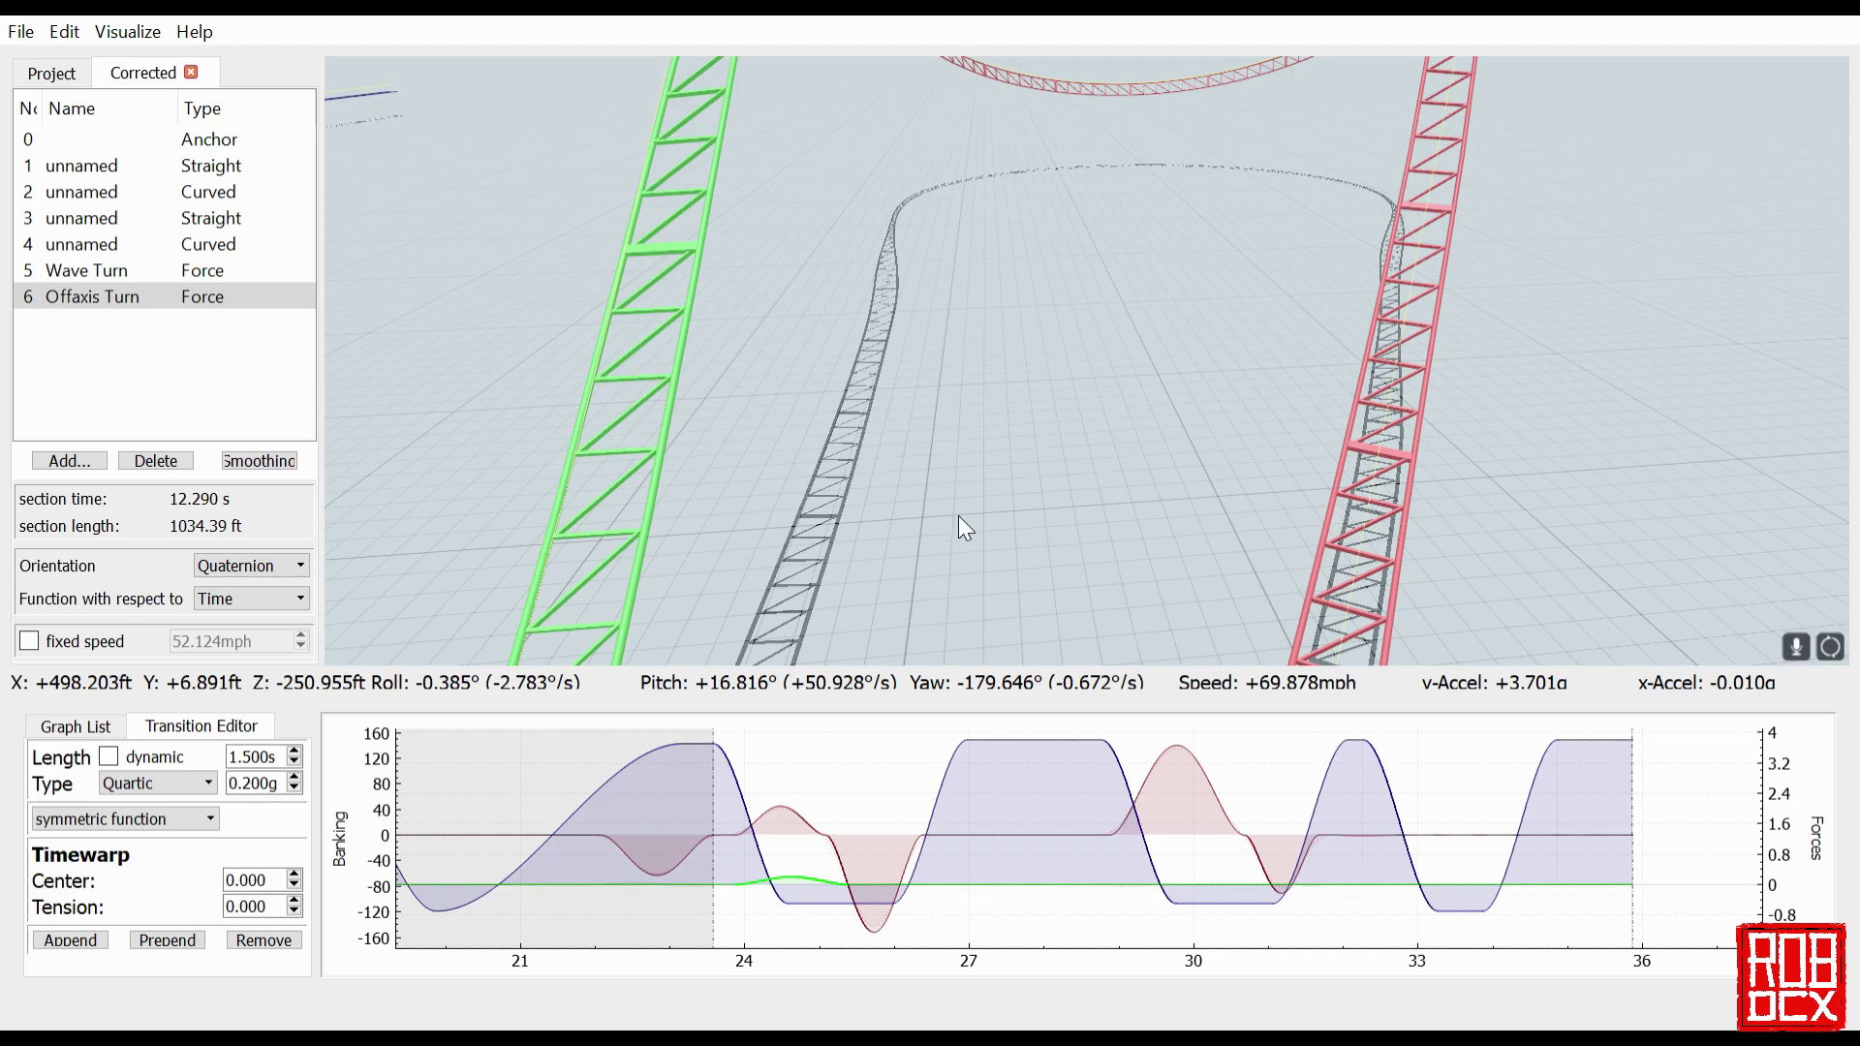
pyautogui.moveTo(957, 516); pyautogui.dragTo(928, 533)
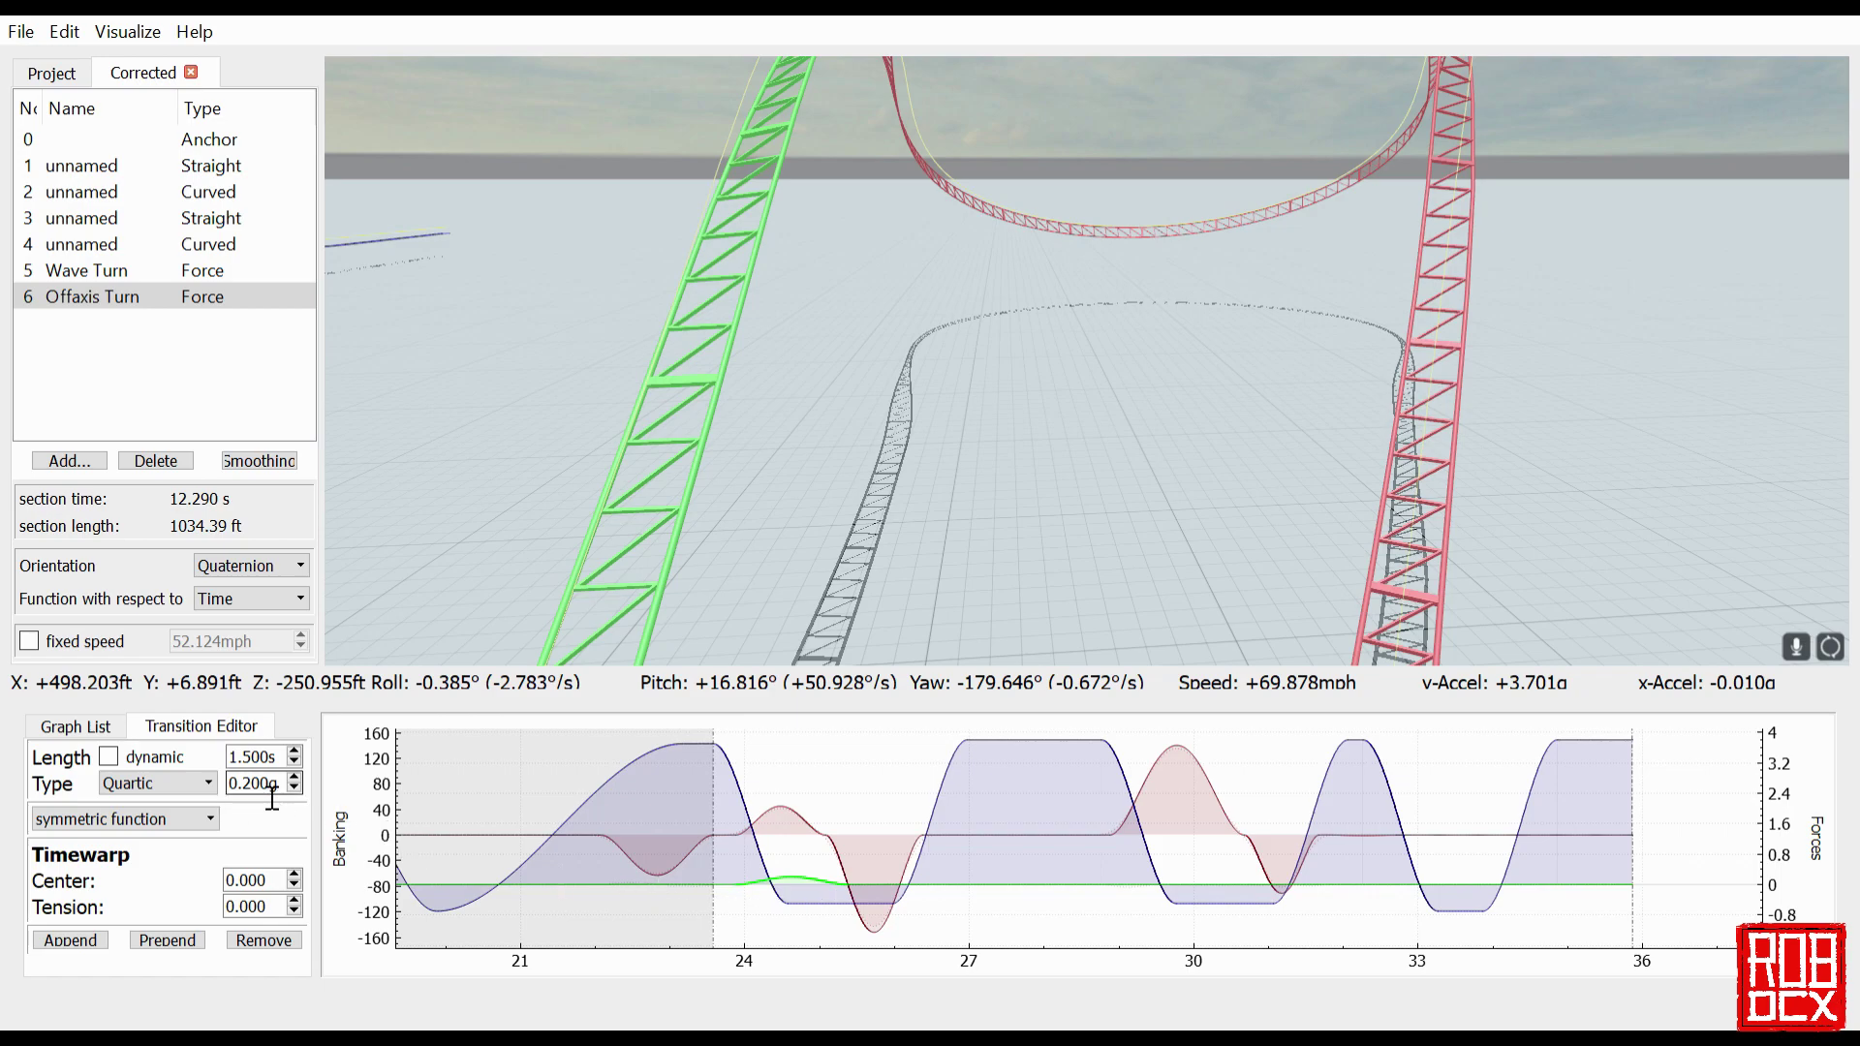
pyautogui.scroll(-1, 272, 797)
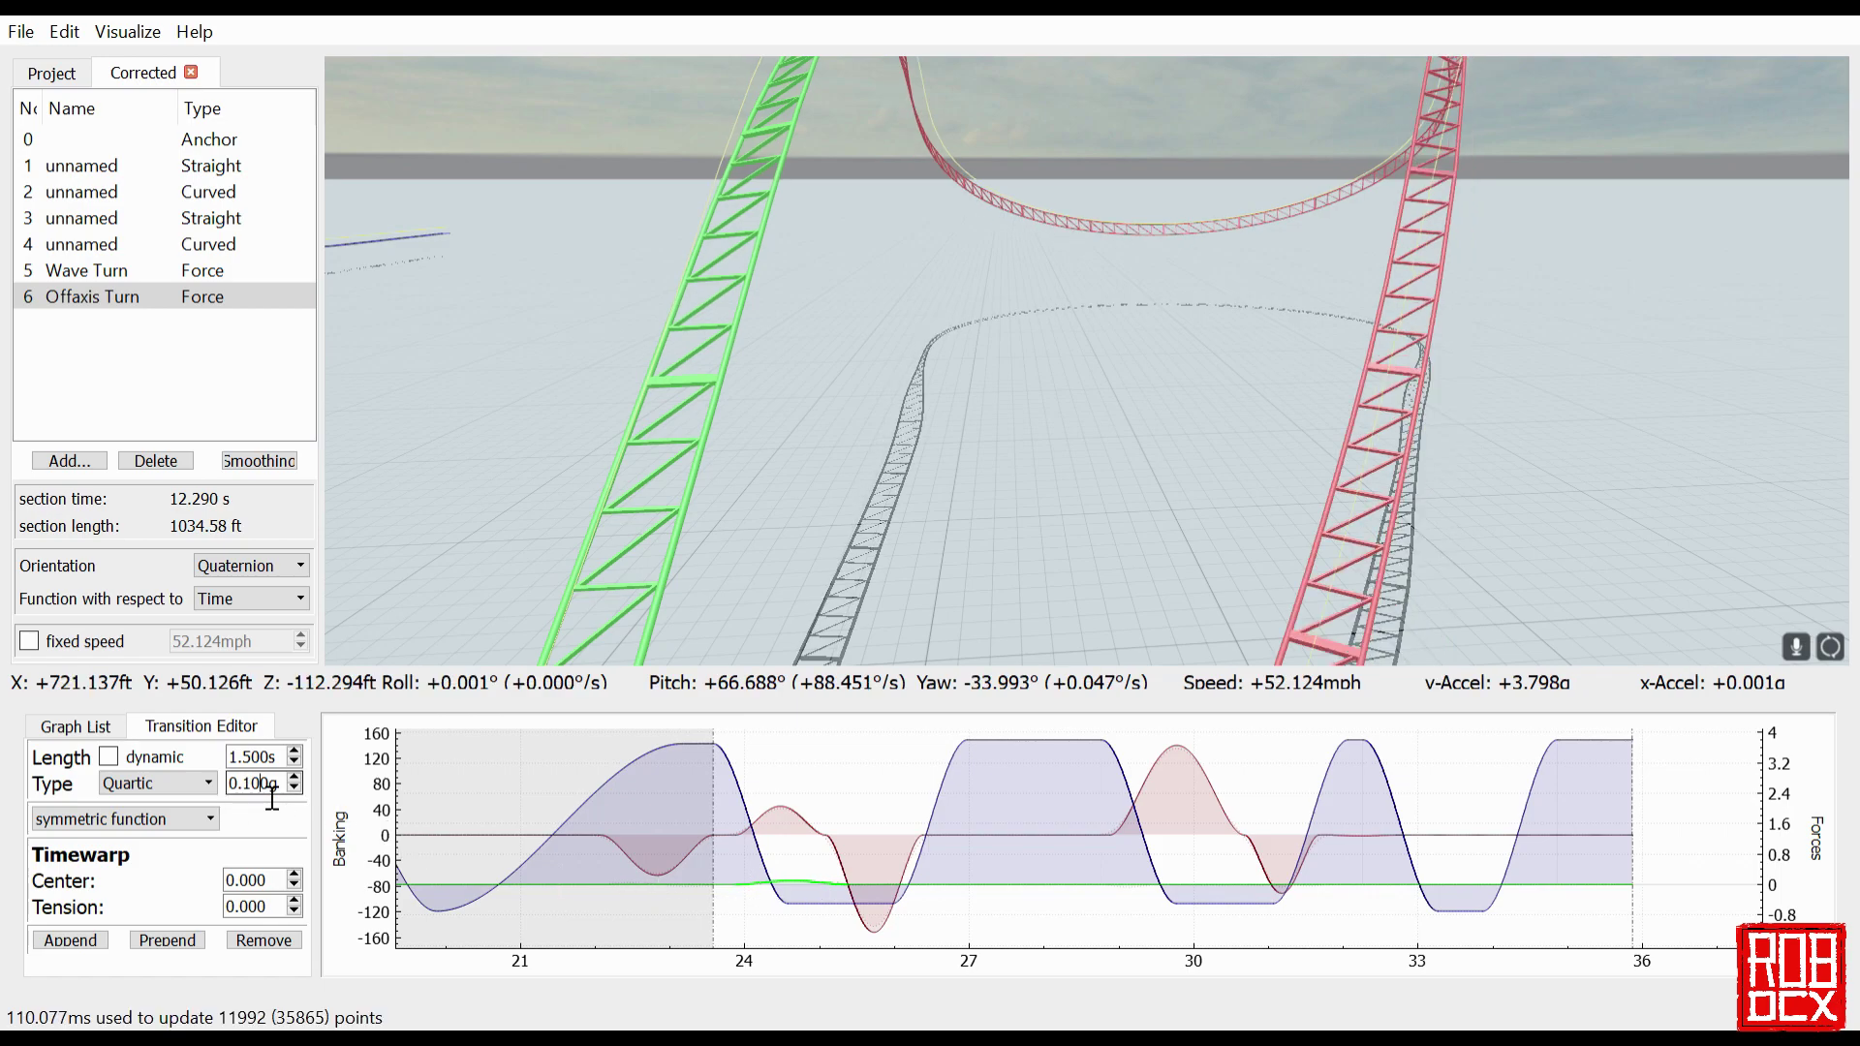
pyautogui.scroll(-1, 272, 797)
# Step: View the altered track shape from further back and restore the lateral-force transition to 0.200 g
pyautogui.moveTo(1042, 462); pyautogui.dragTo(436, 475)
pyautogui.press('s')
pyautogui.press('d')
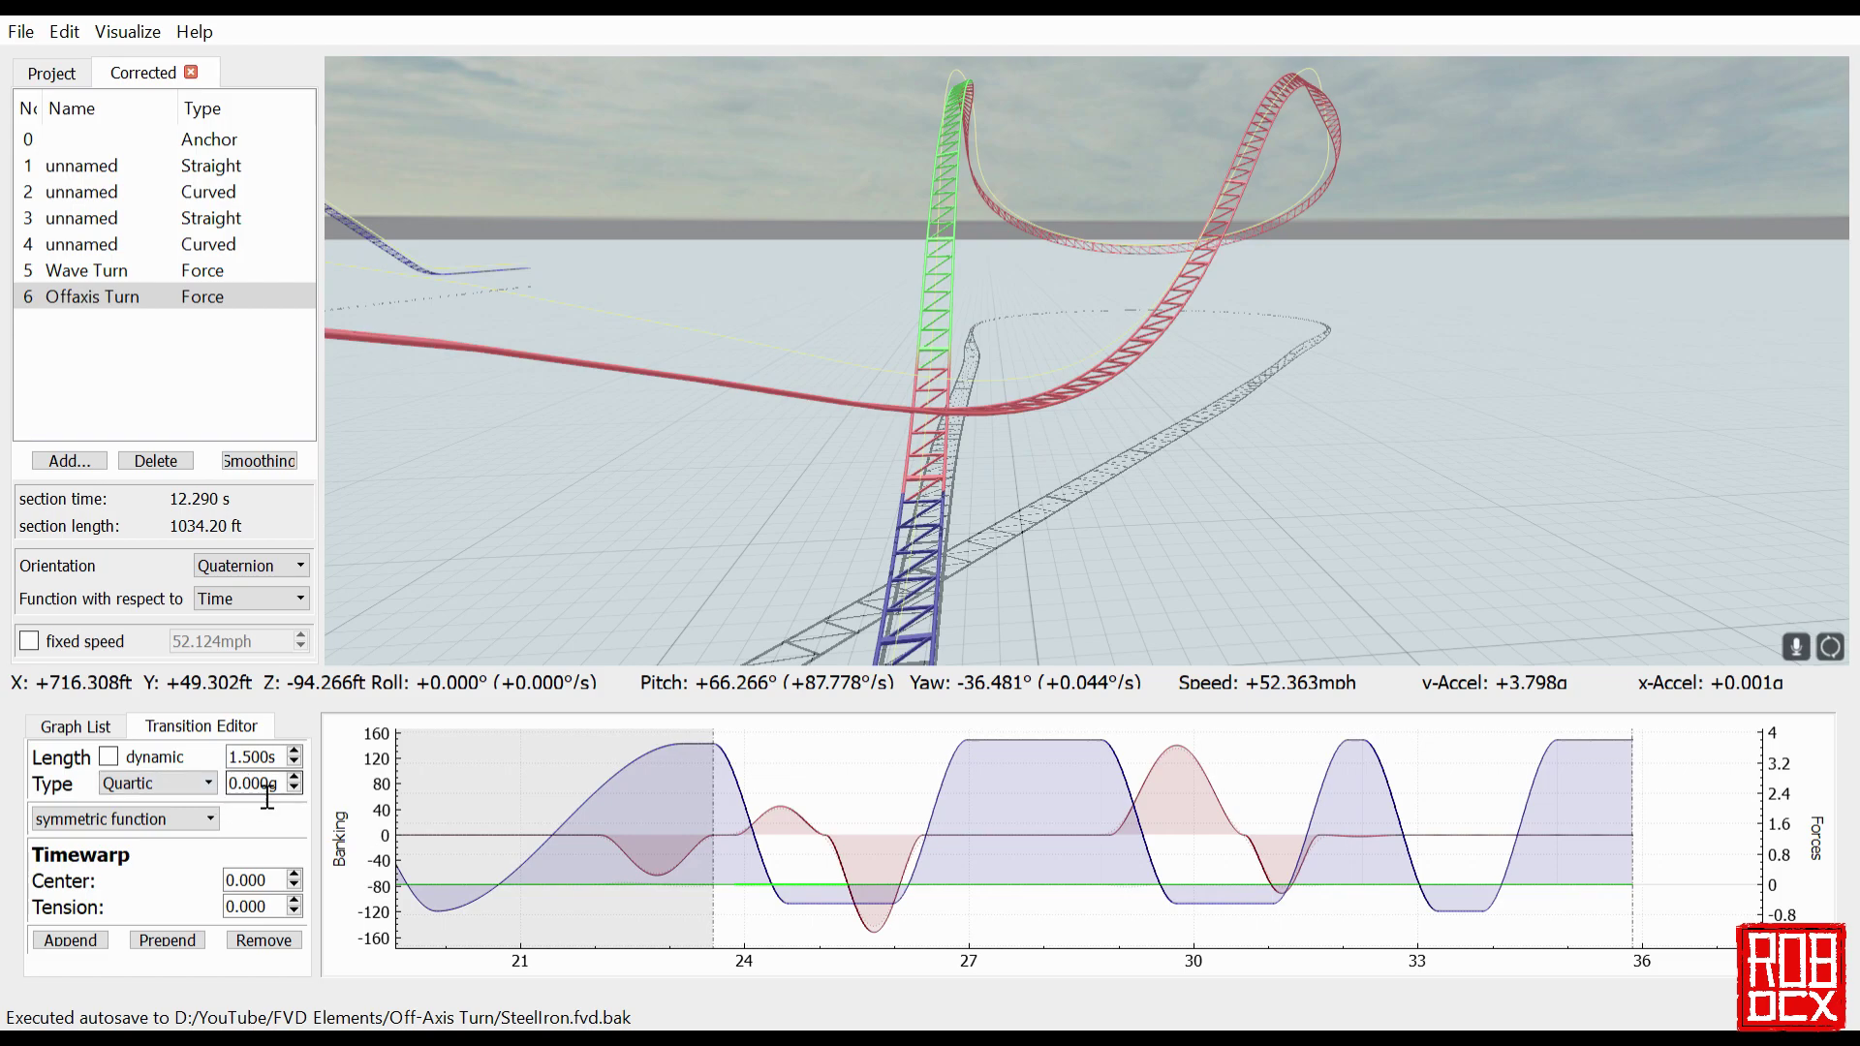
pyautogui.scroll(2, 267, 797)
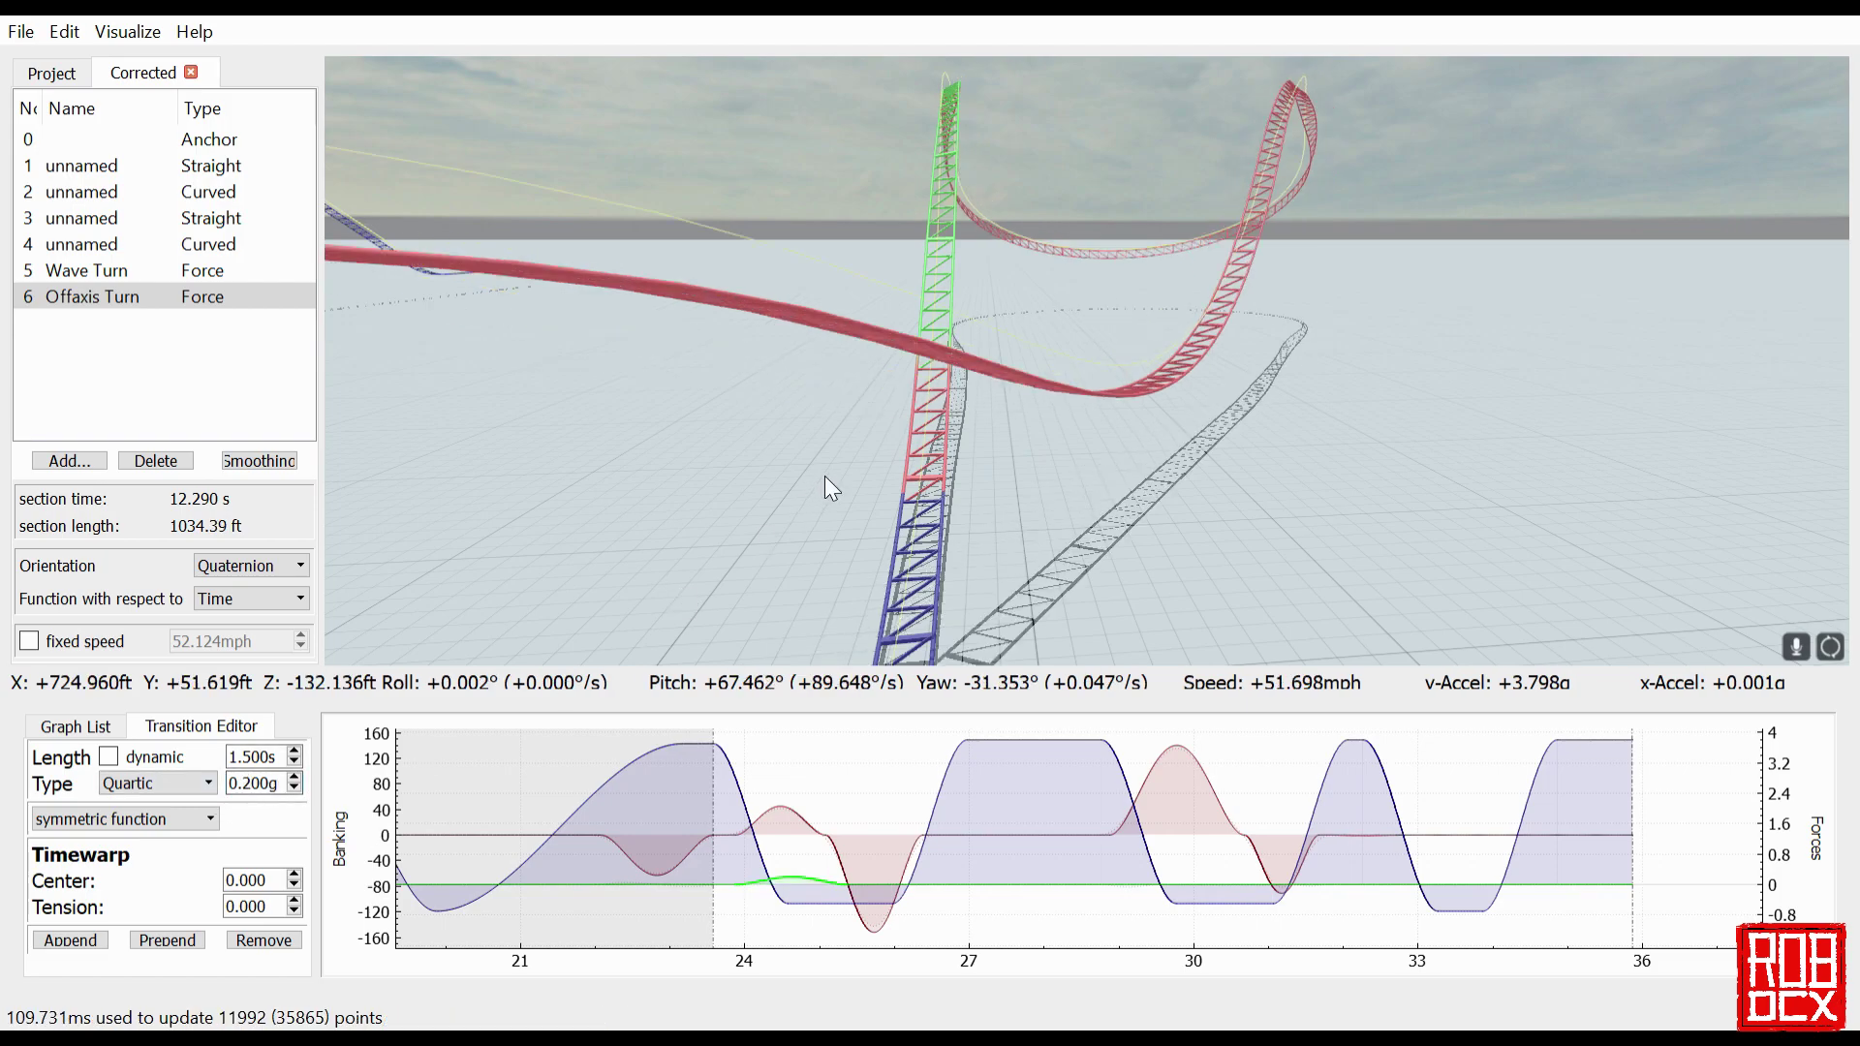
# Step: Examine the sustained vertical-force transition and the exit roll transitions of the Offaxis Turn, including the ToZero one
pyautogui.moveTo(826, 476); pyautogui.dragTo(755, 451)
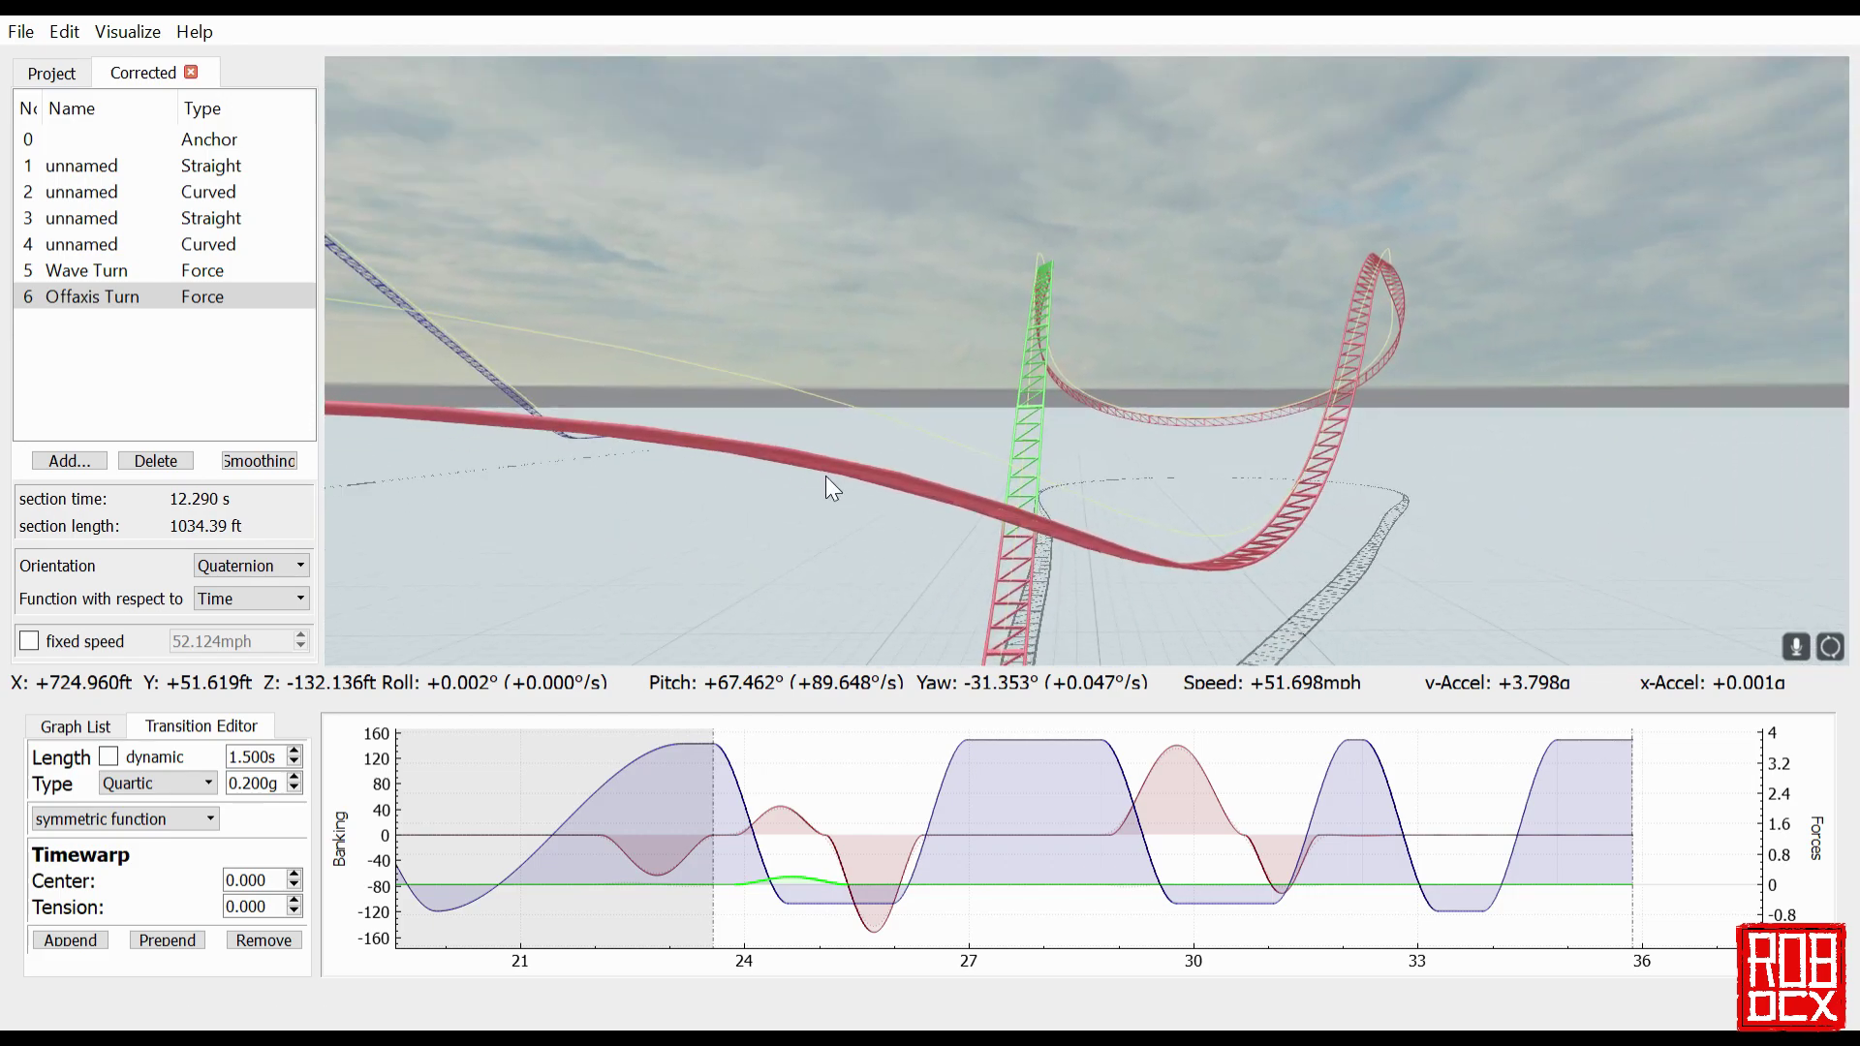
pyautogui.click(1088, 771)
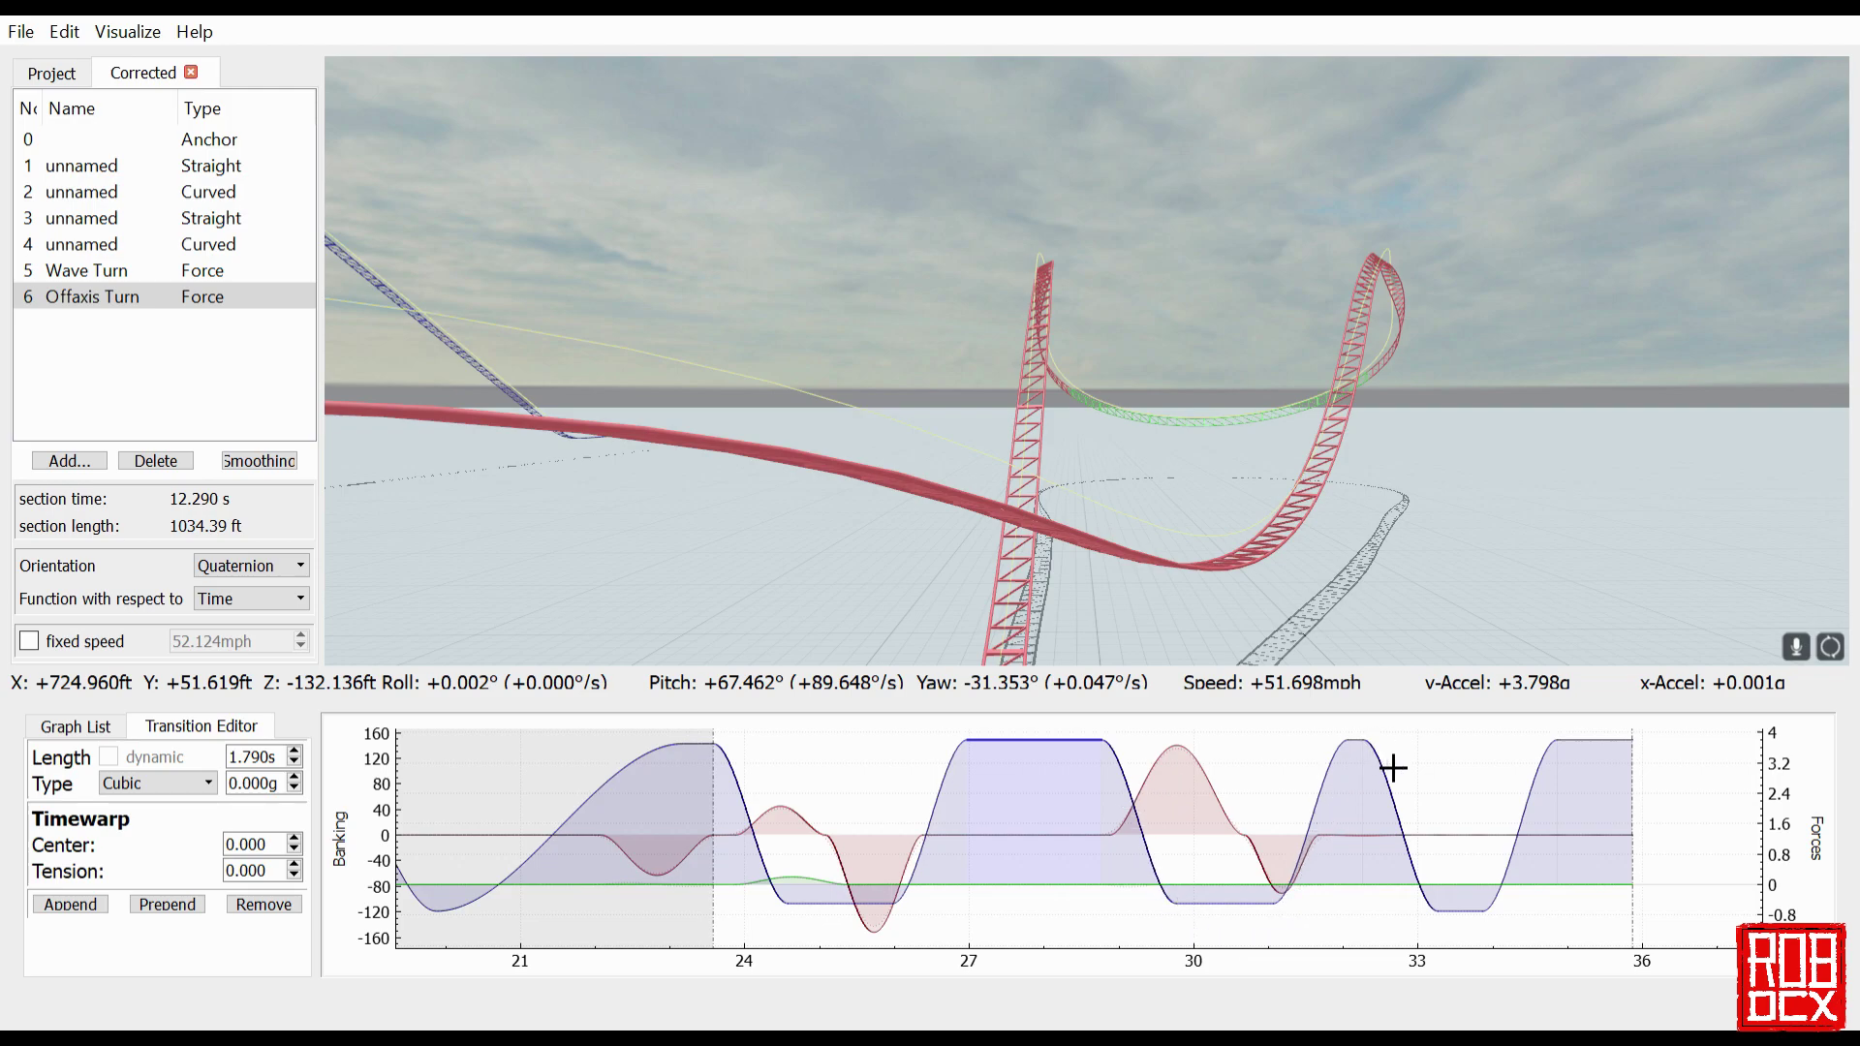
pyautogui.click(1224, 787)
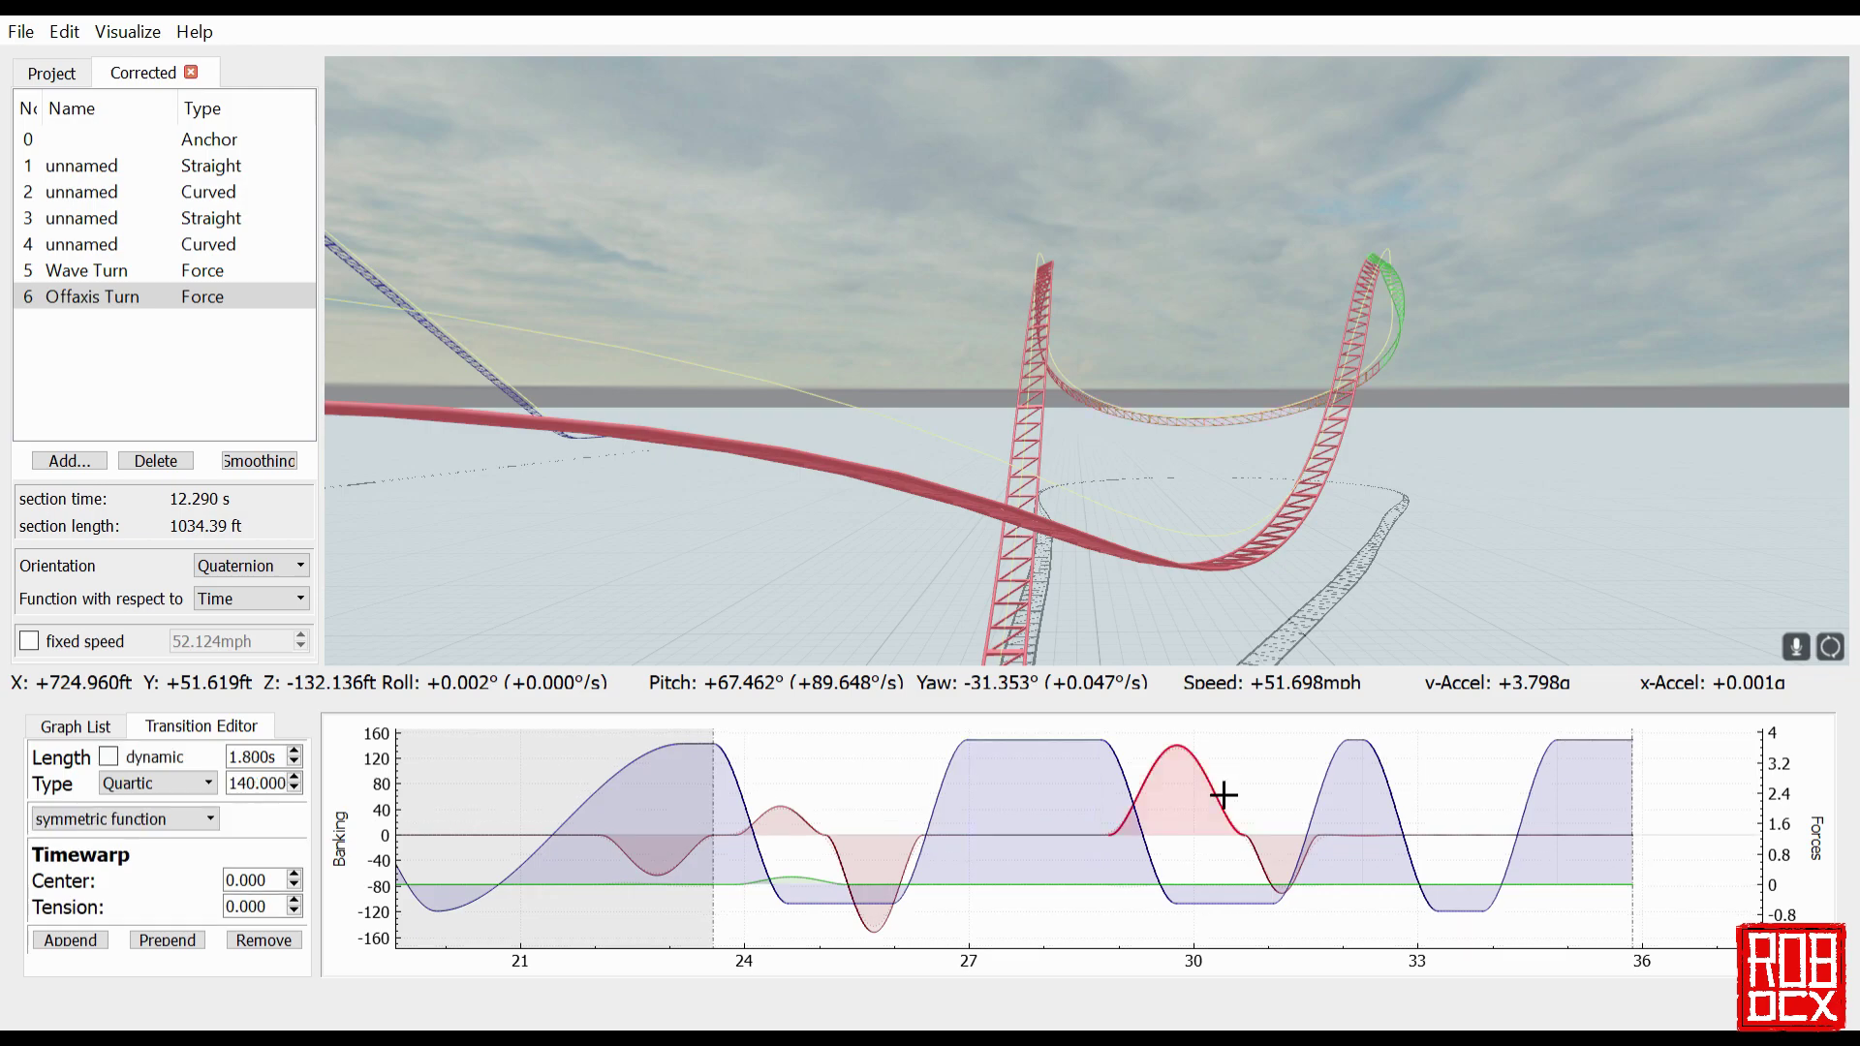
pyautogui.click(1282, 882)
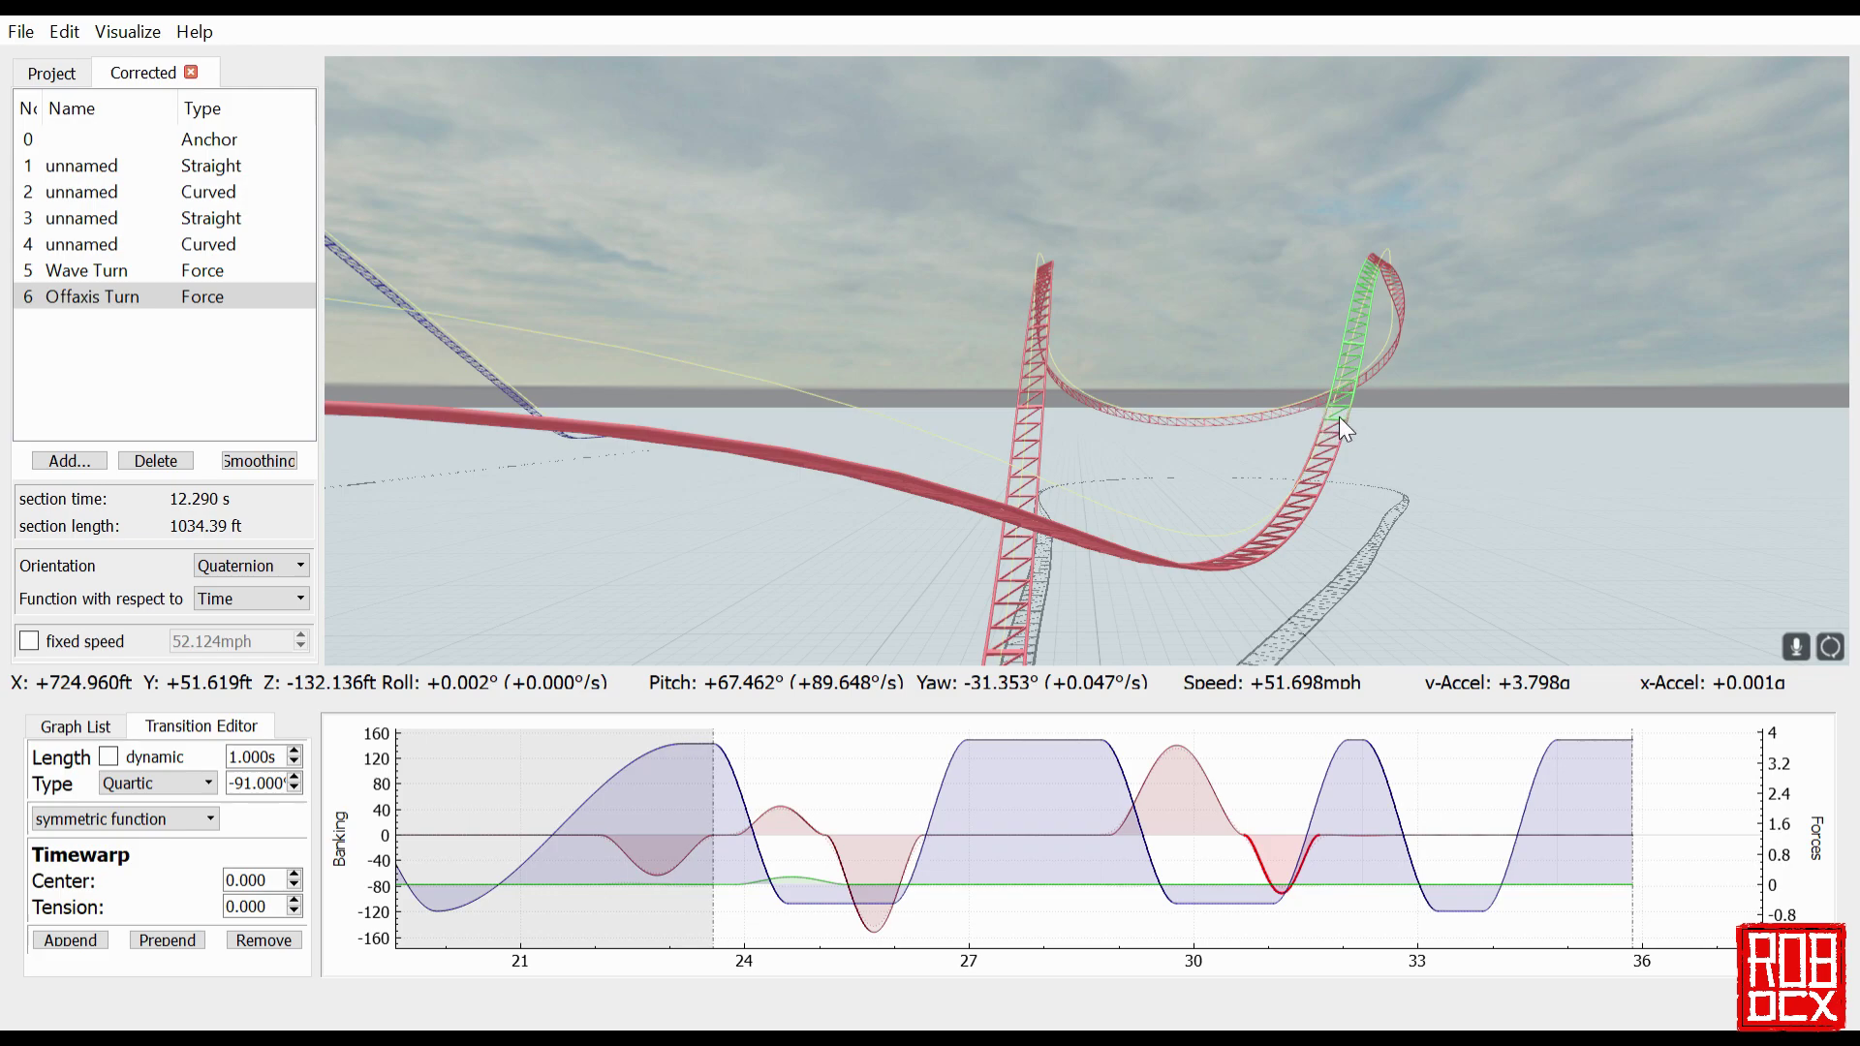
pyautogui.click(1375, 859)
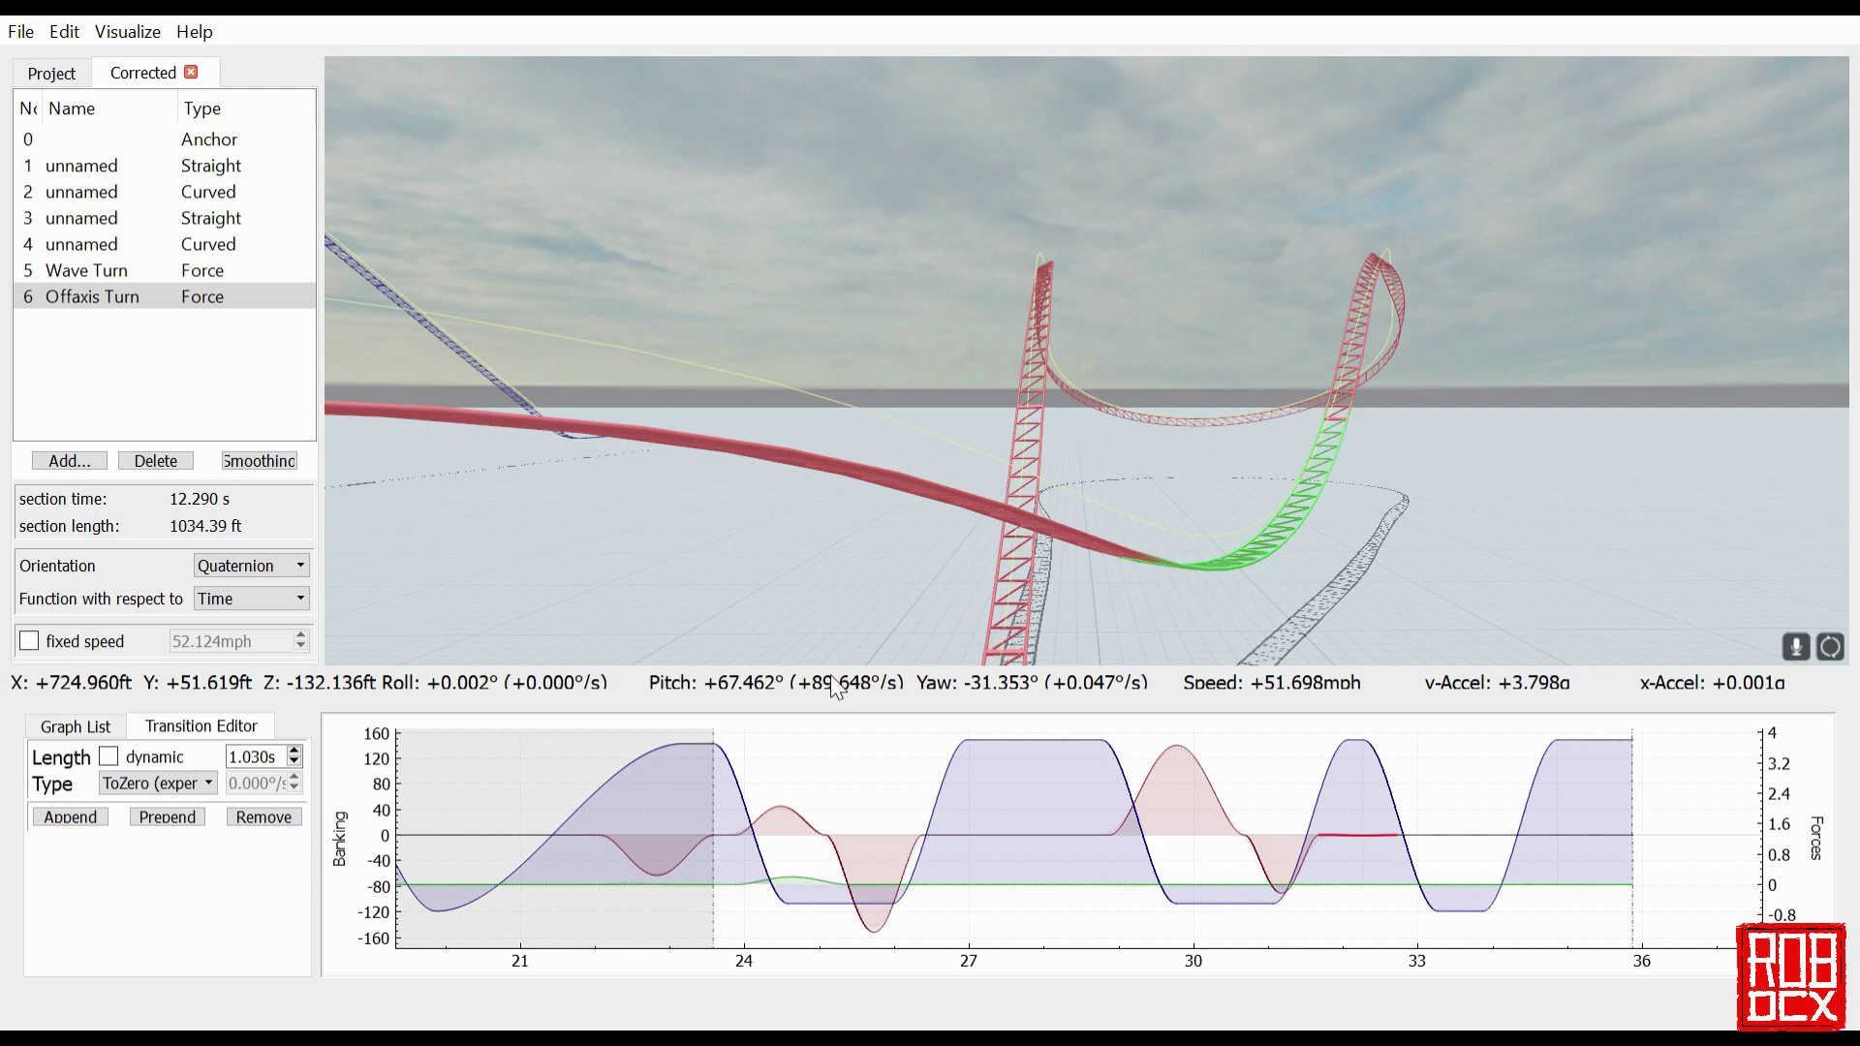
# Step: Check the roll along the turn's exit from the ride view, reselecting the quartic roll transition before the ToZero section
pyautogui.click(983, 631)
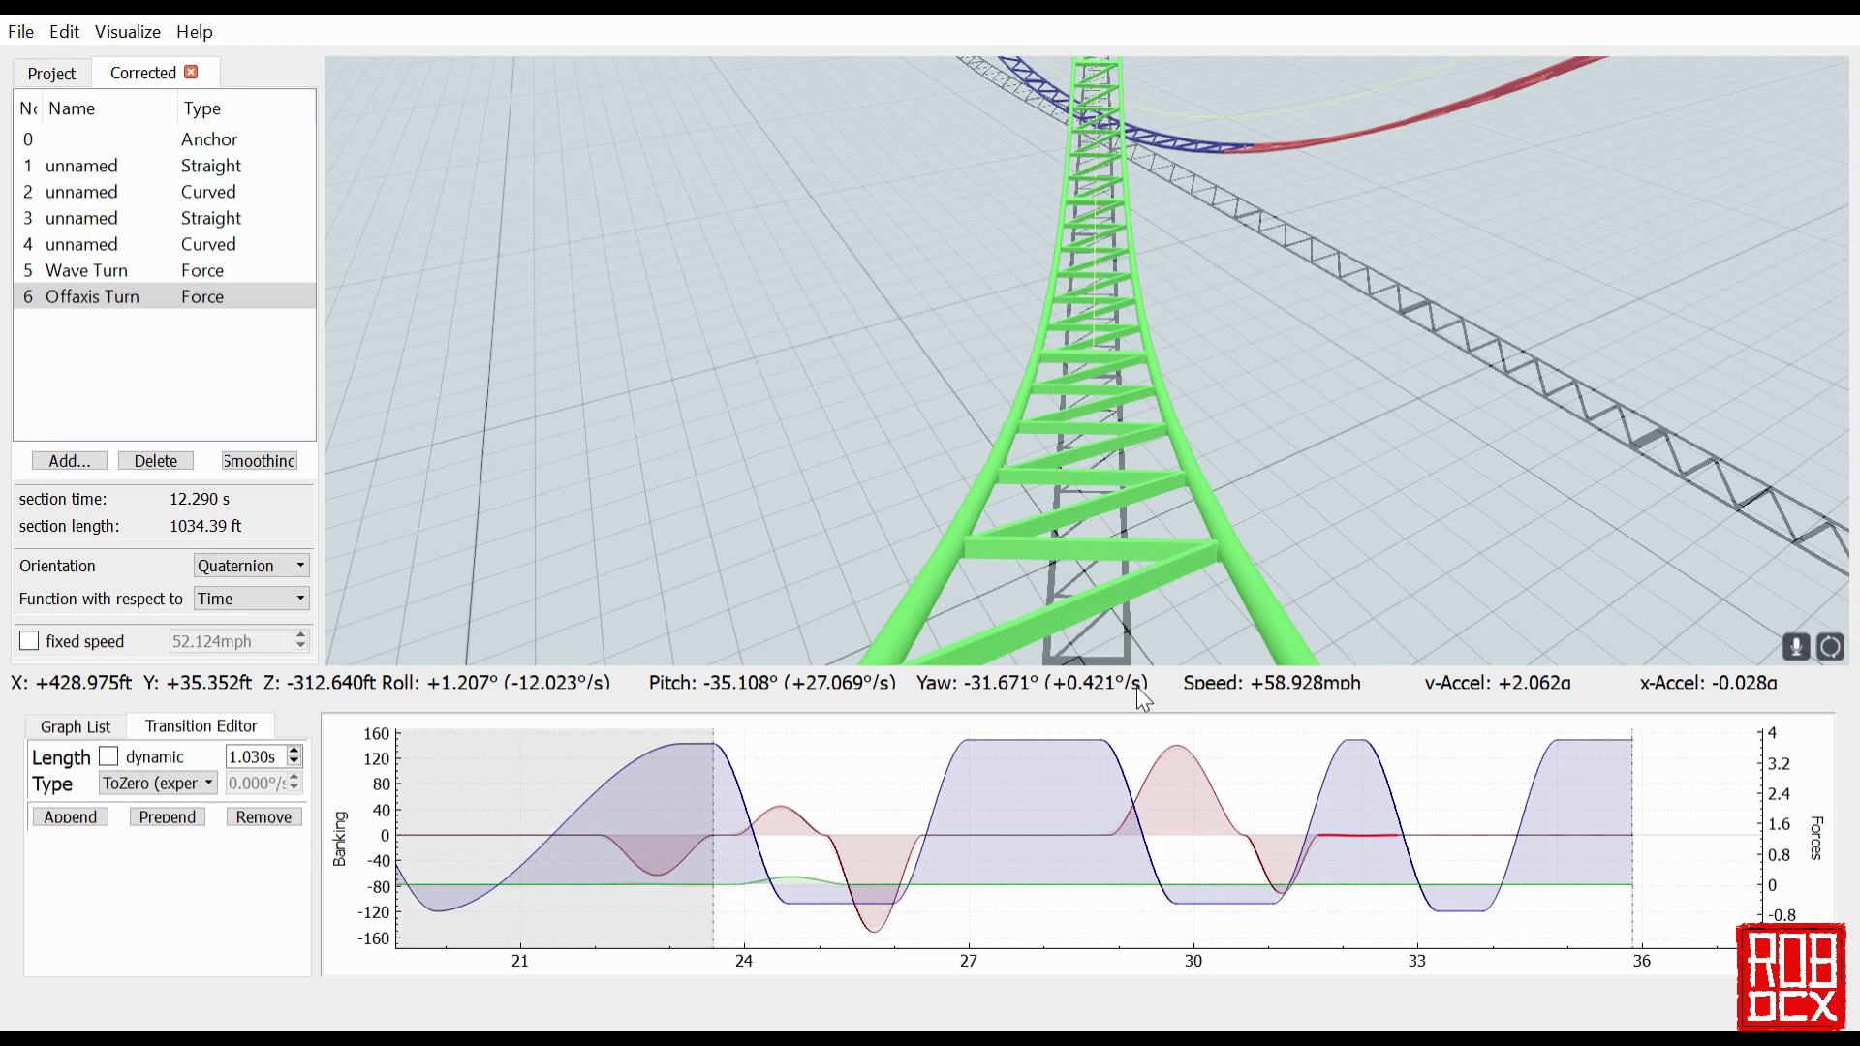
pyautogui.click(1326, 880)
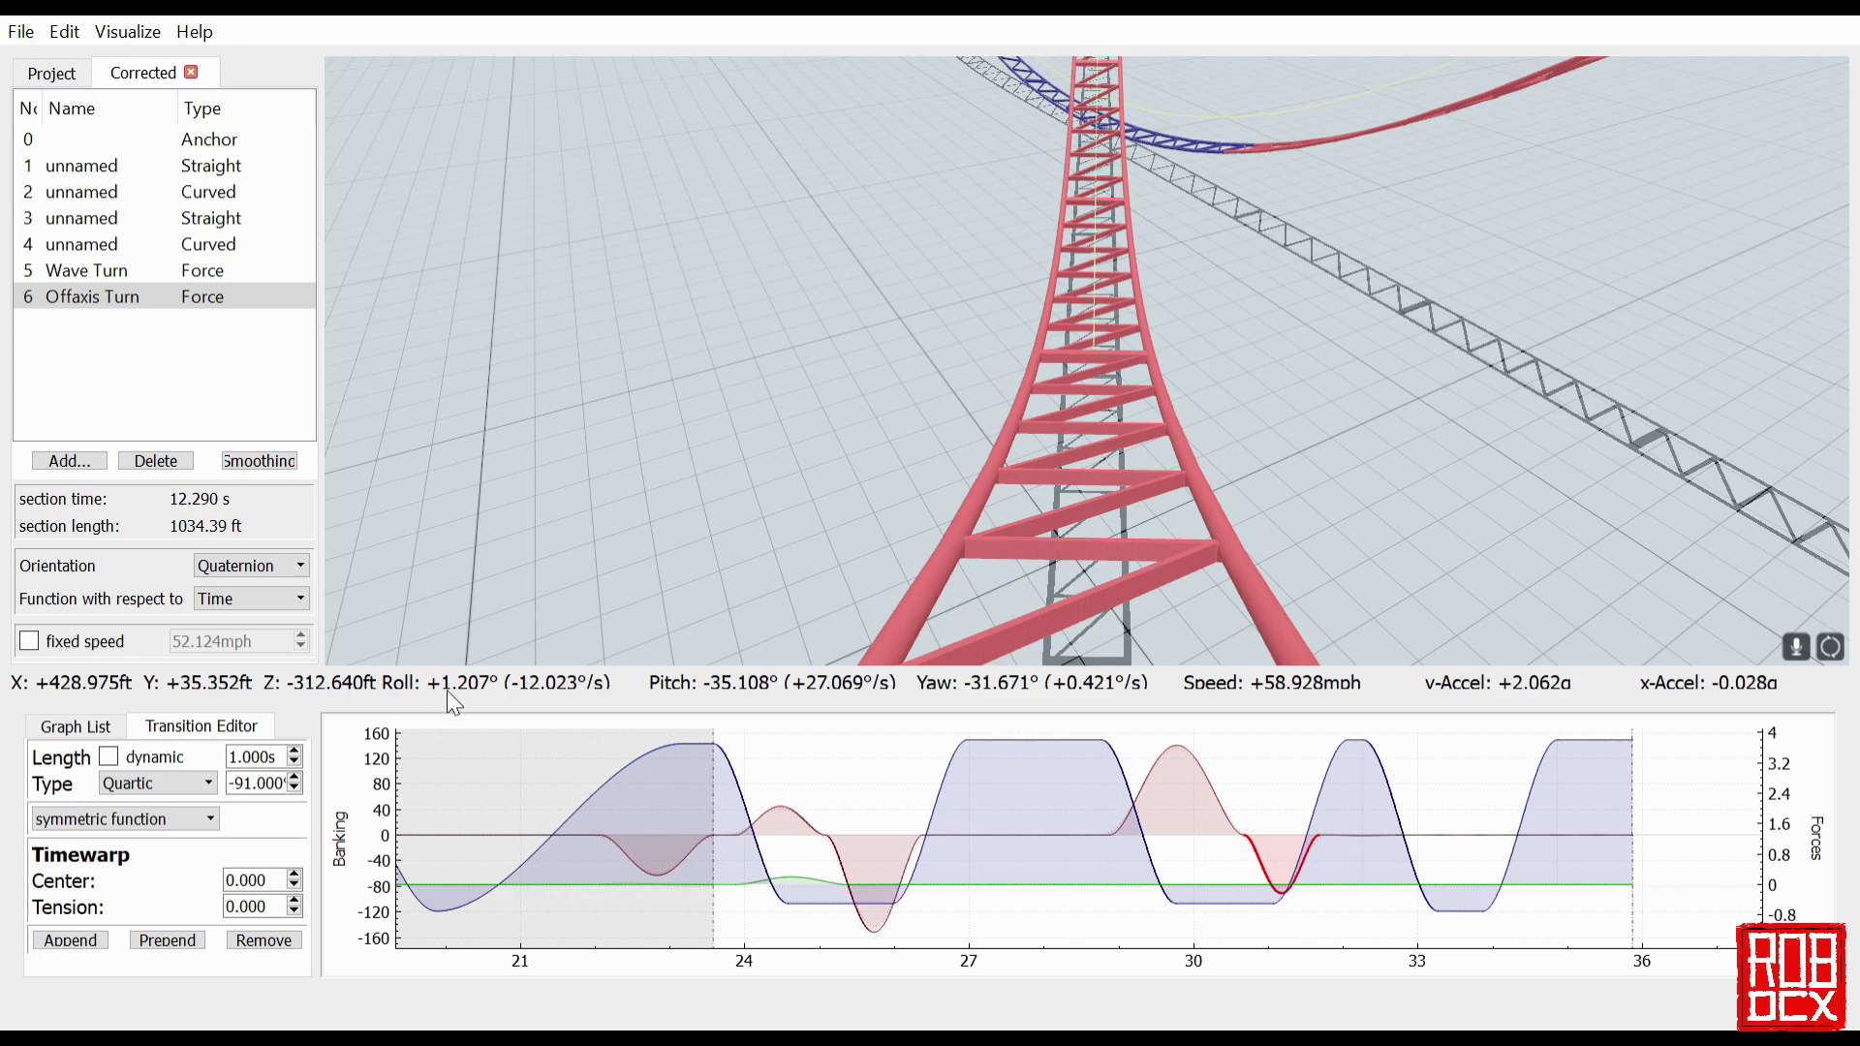
pyautogui.click(500, 589)
pyautogui.press('w')
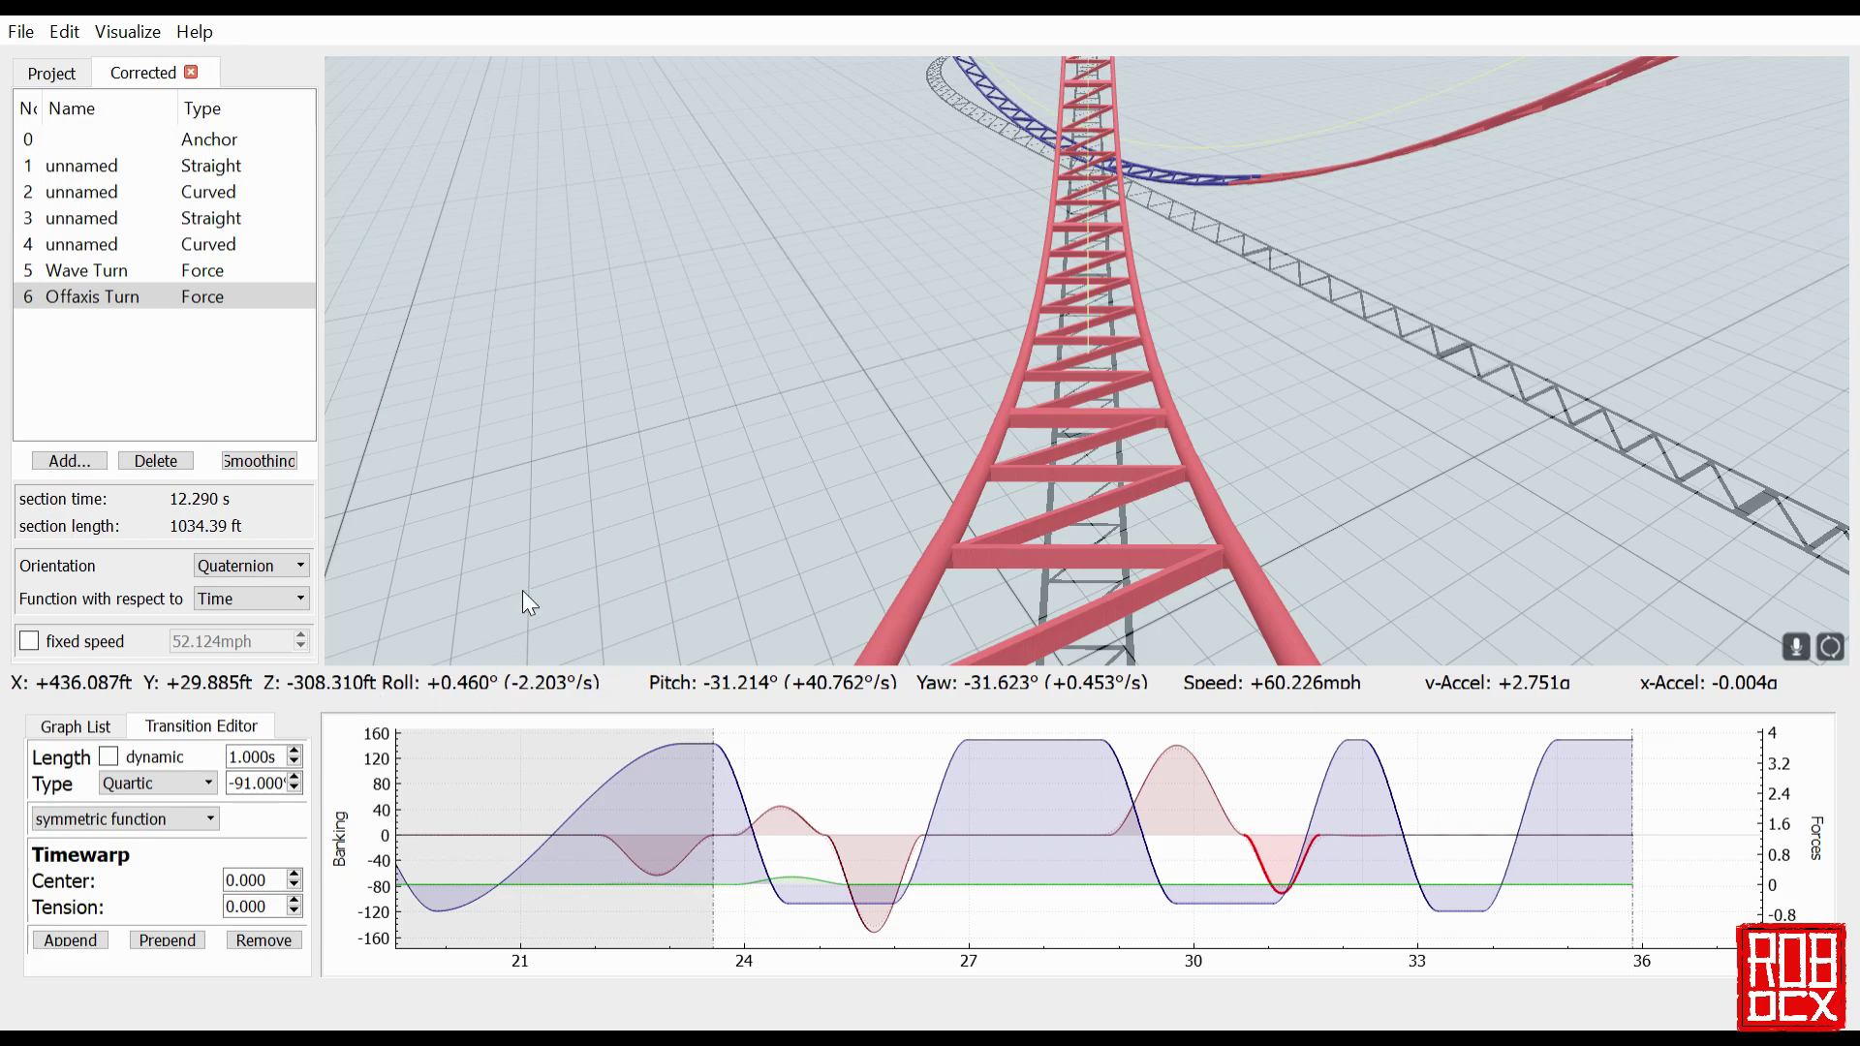
pyautogui.scroll(-5, 498, 601)
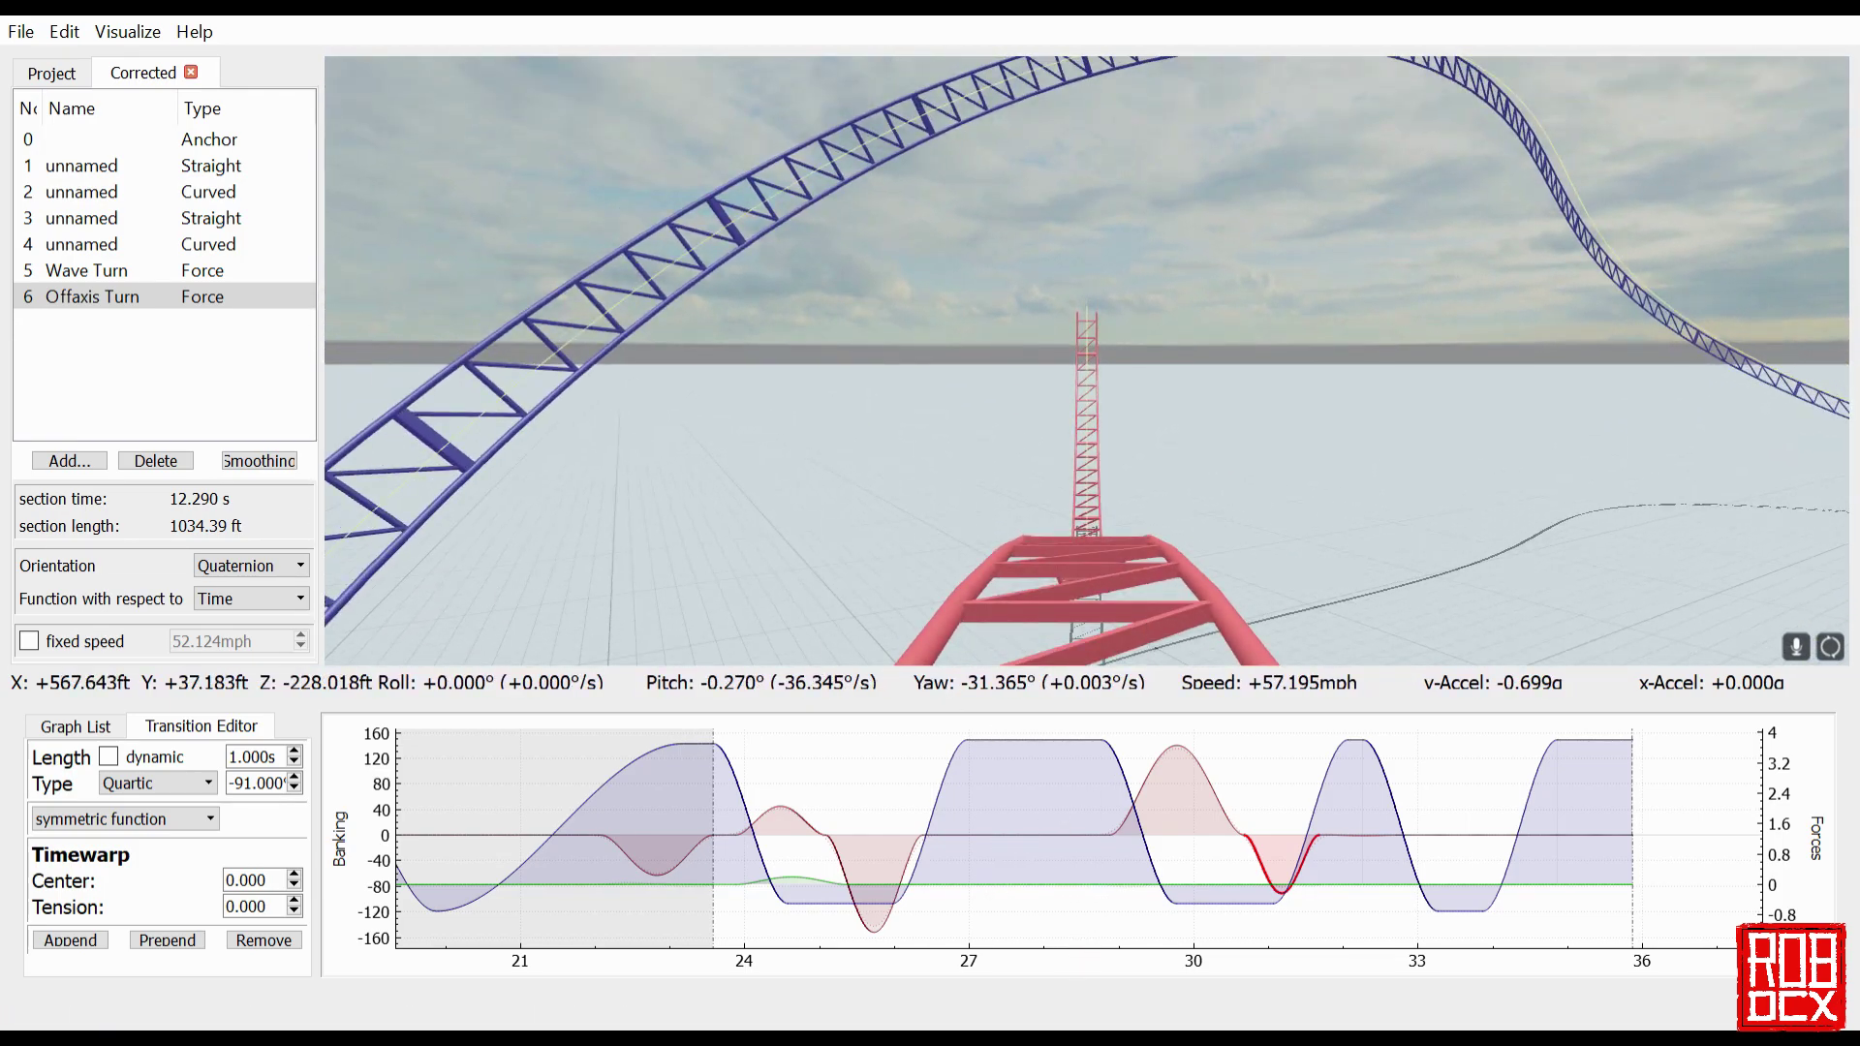
# Step: Inspect the whole track layout and the selected roll transition from the free camera
pyautogui.press('q')
pyautogui.press('w')
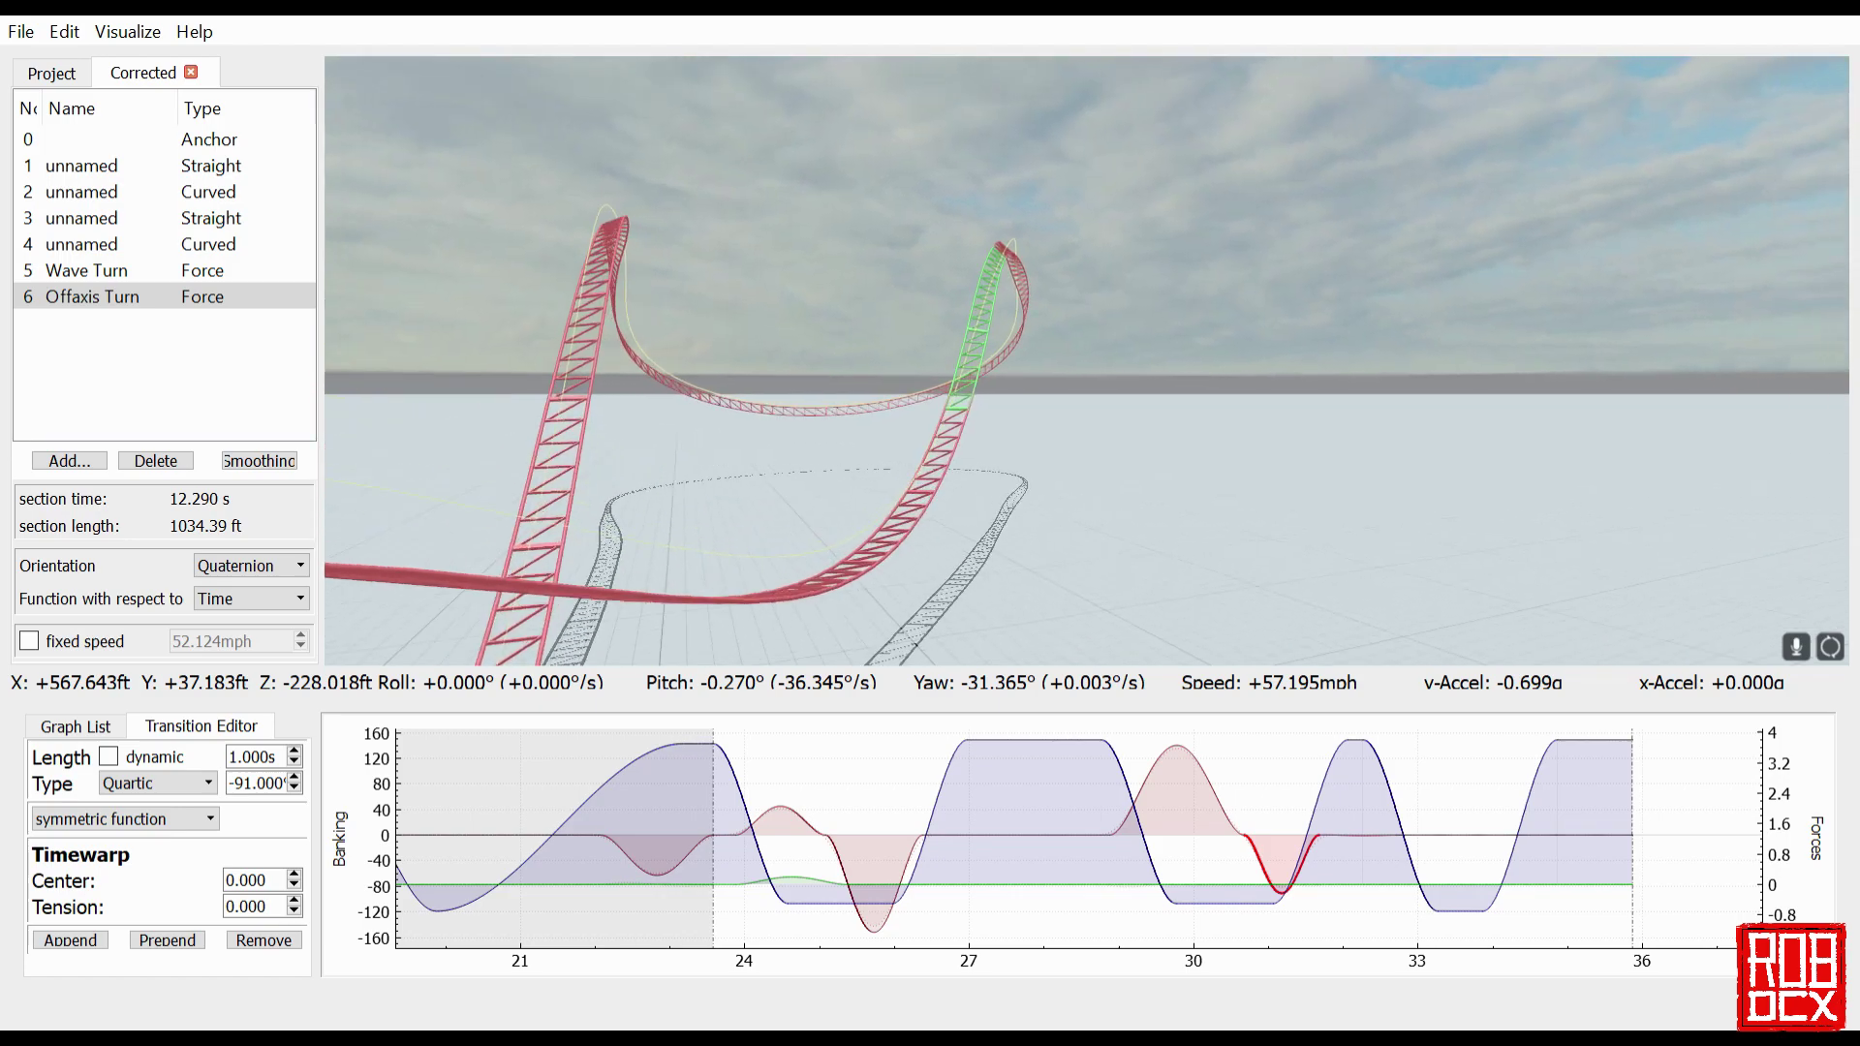
pyautogui.press('s')
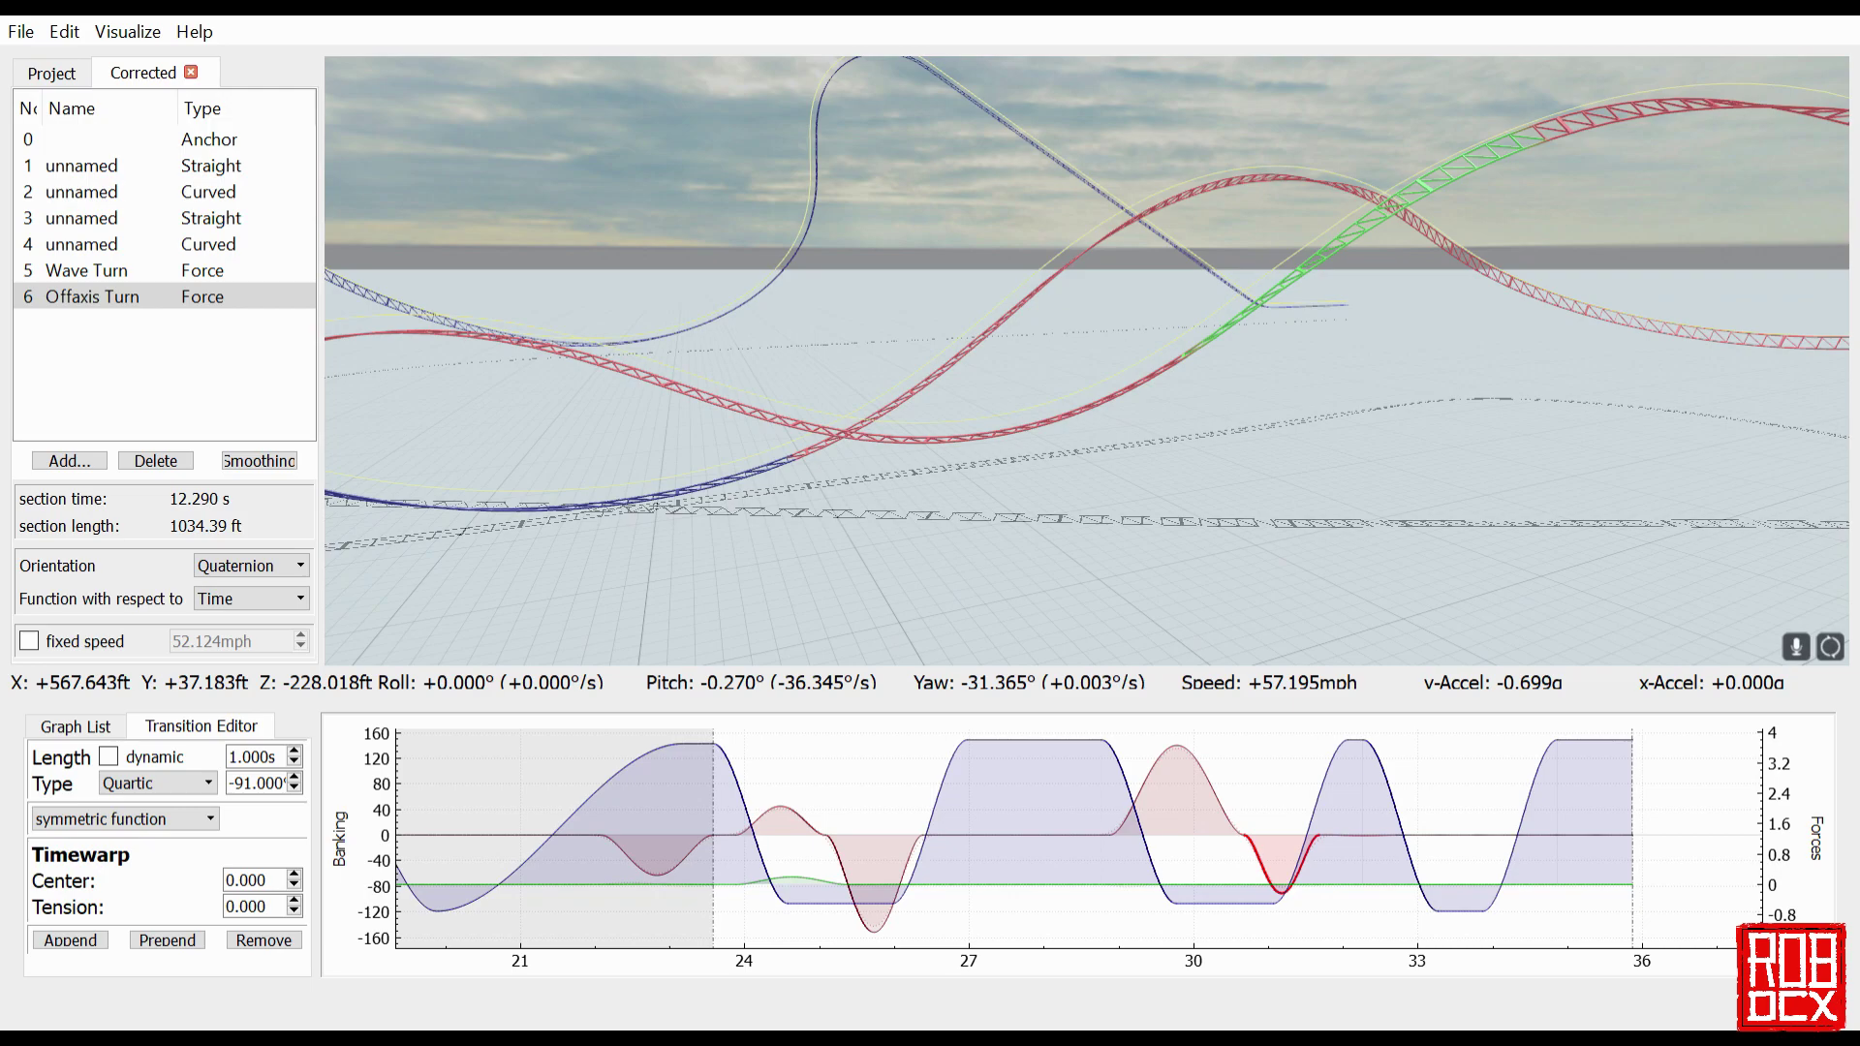
pyautogui.moveTo(1356, 545); pyautogui.dragTo(1219, 520)
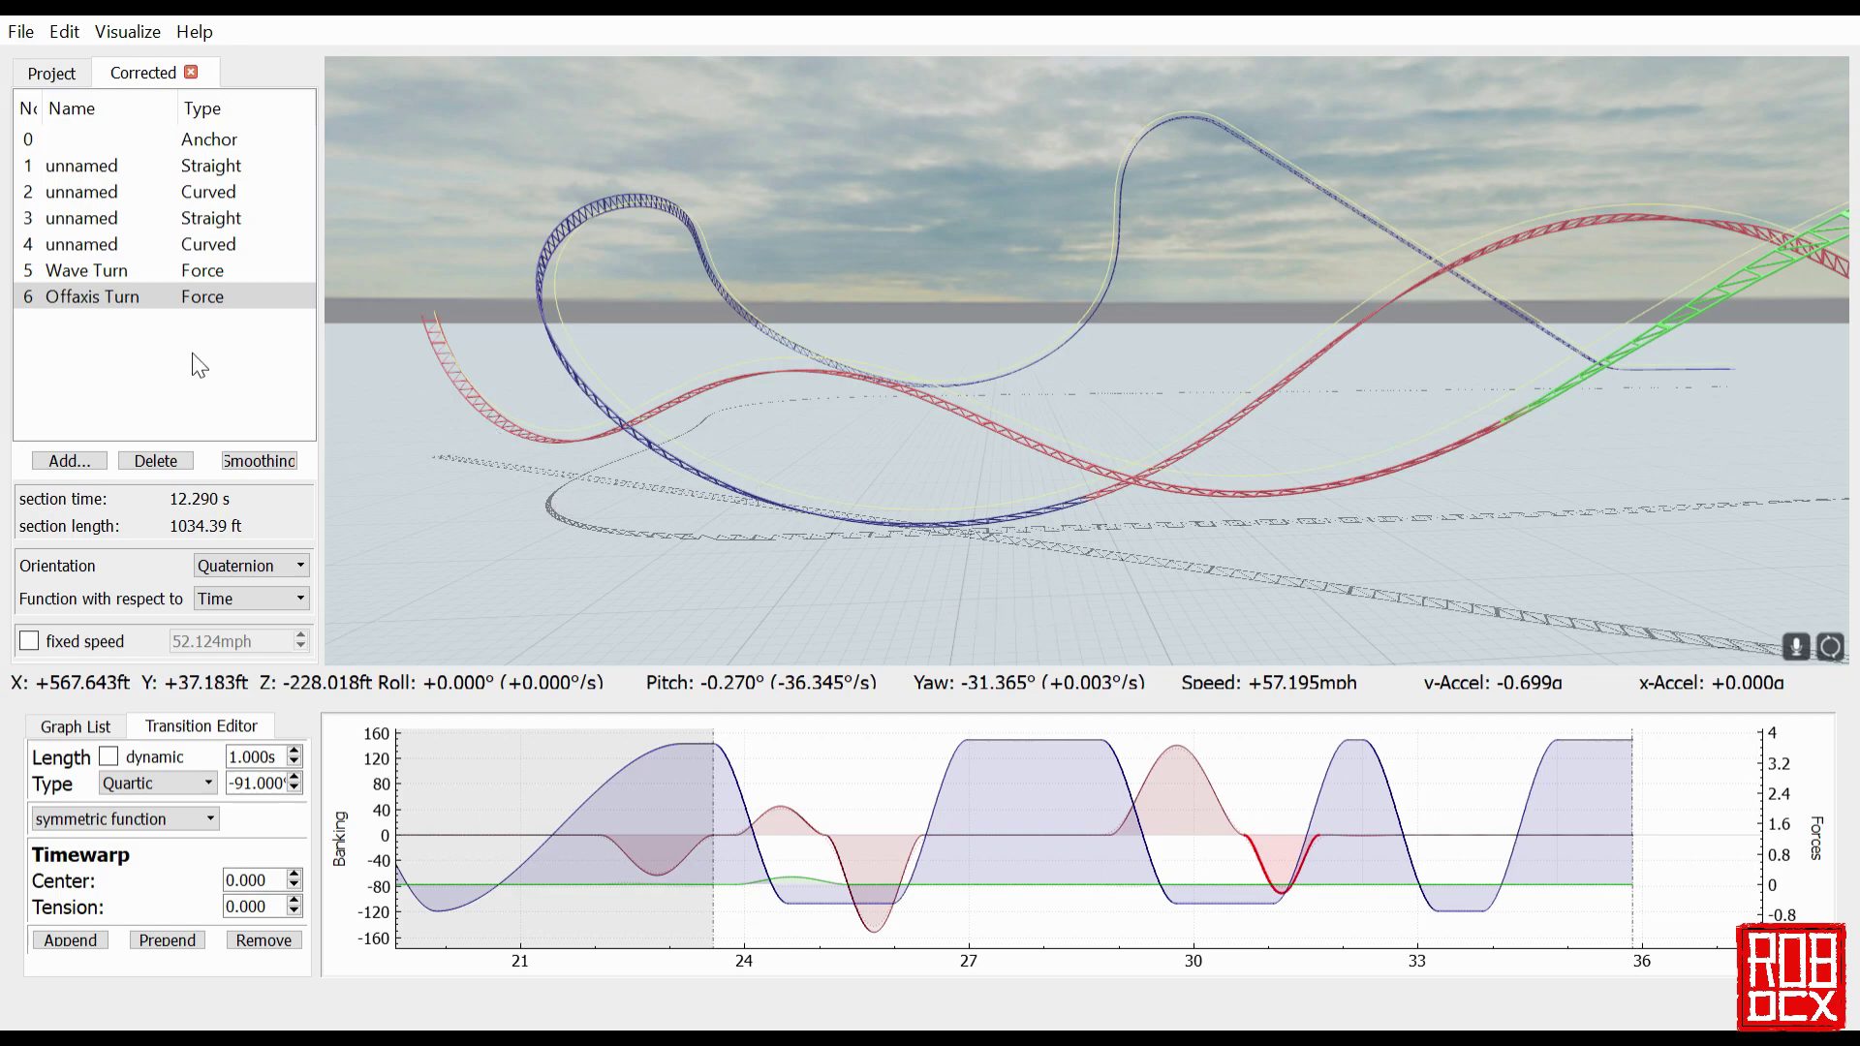
# Step: Enlarge the exit transitions in the graph and open the track's smoothing settings
pyautogui.scroll(5, 1362, 846)
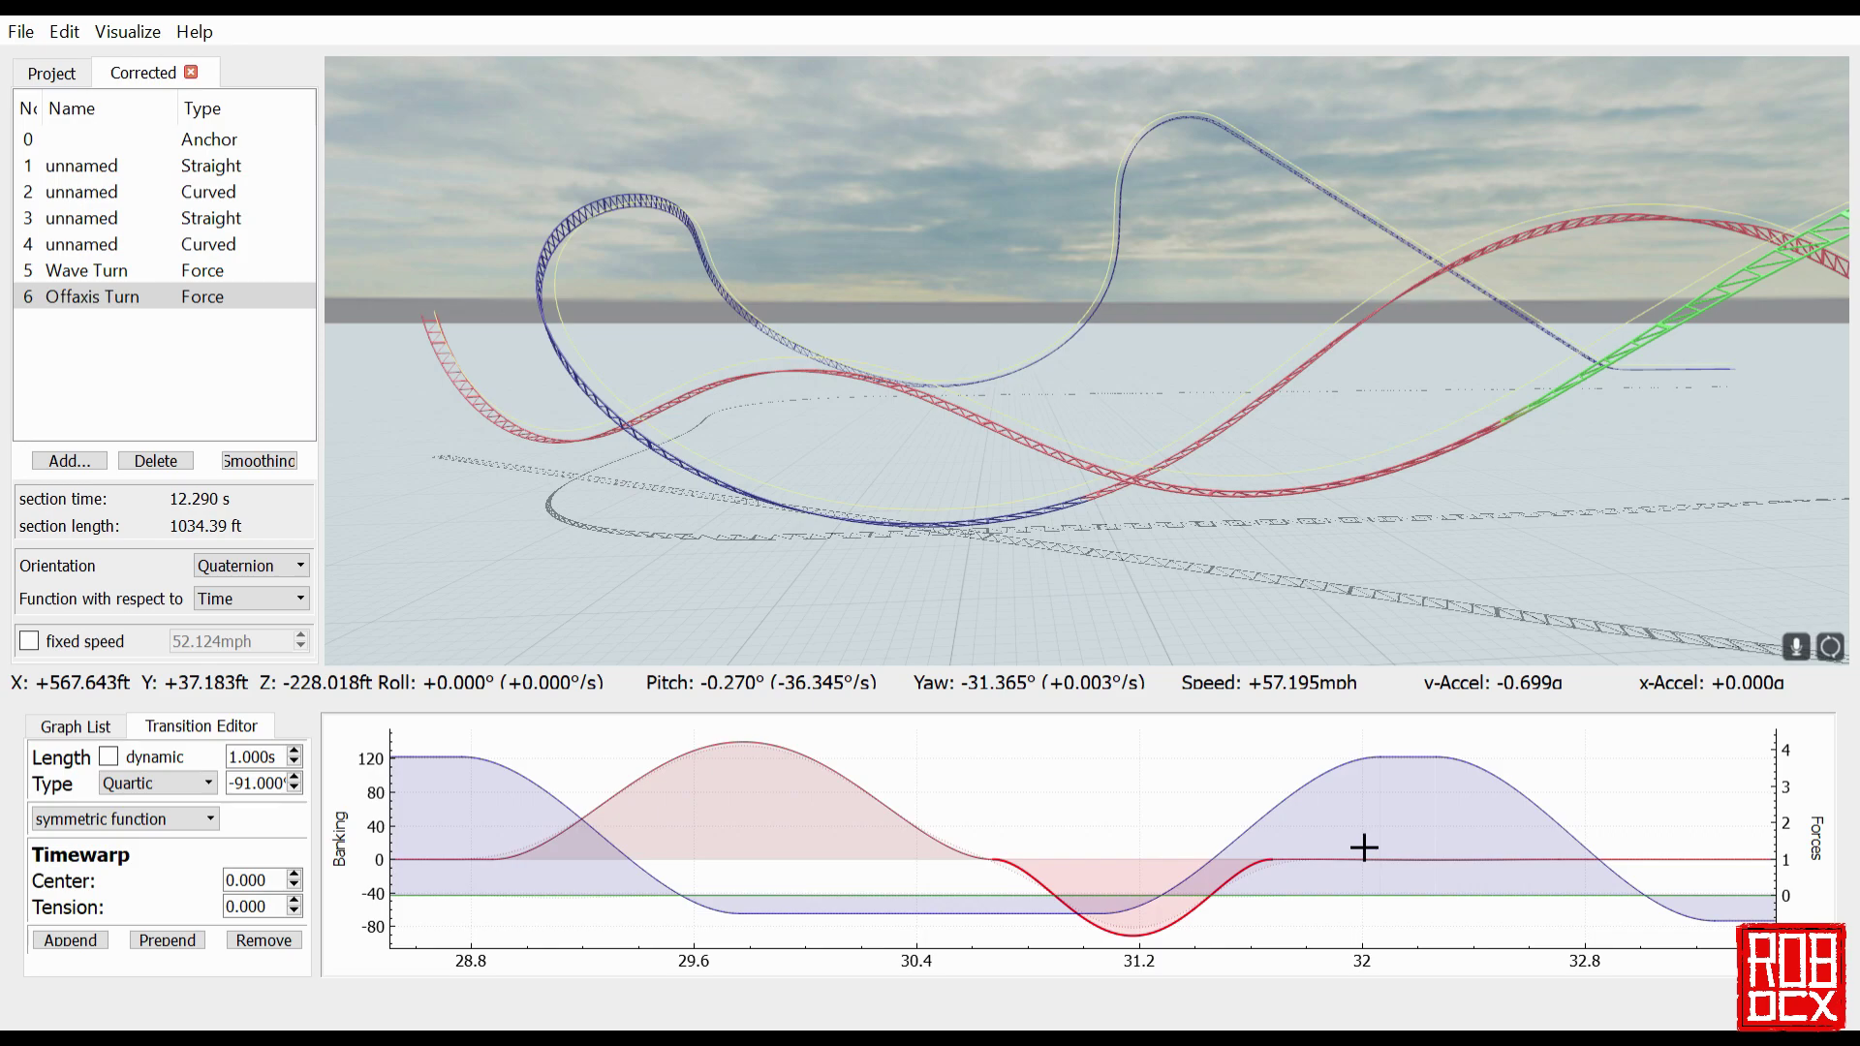
pyautogui.click(259, 462)
pyautogui.click(1125, 687)
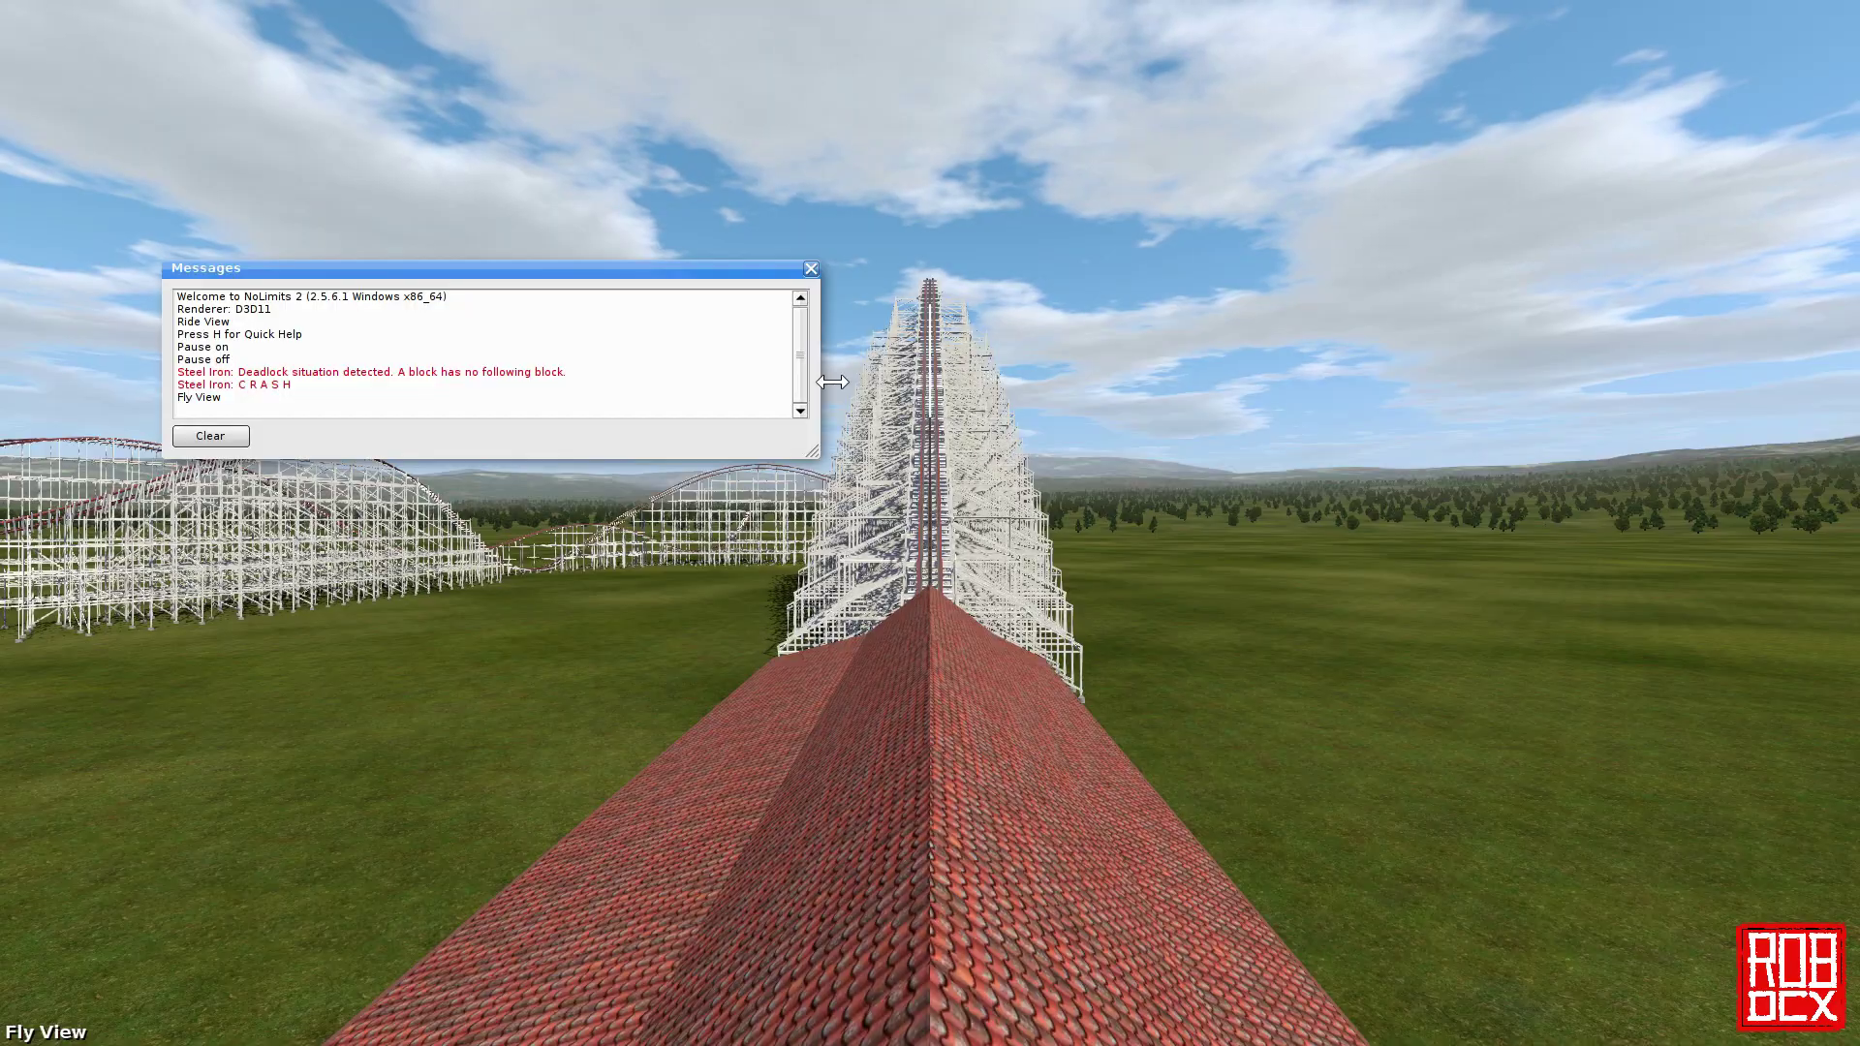
# Step: In NoLimits 2, close the message log and fly around the supported coaster to view the off-axis turn
pyautogui.click(812, 269)
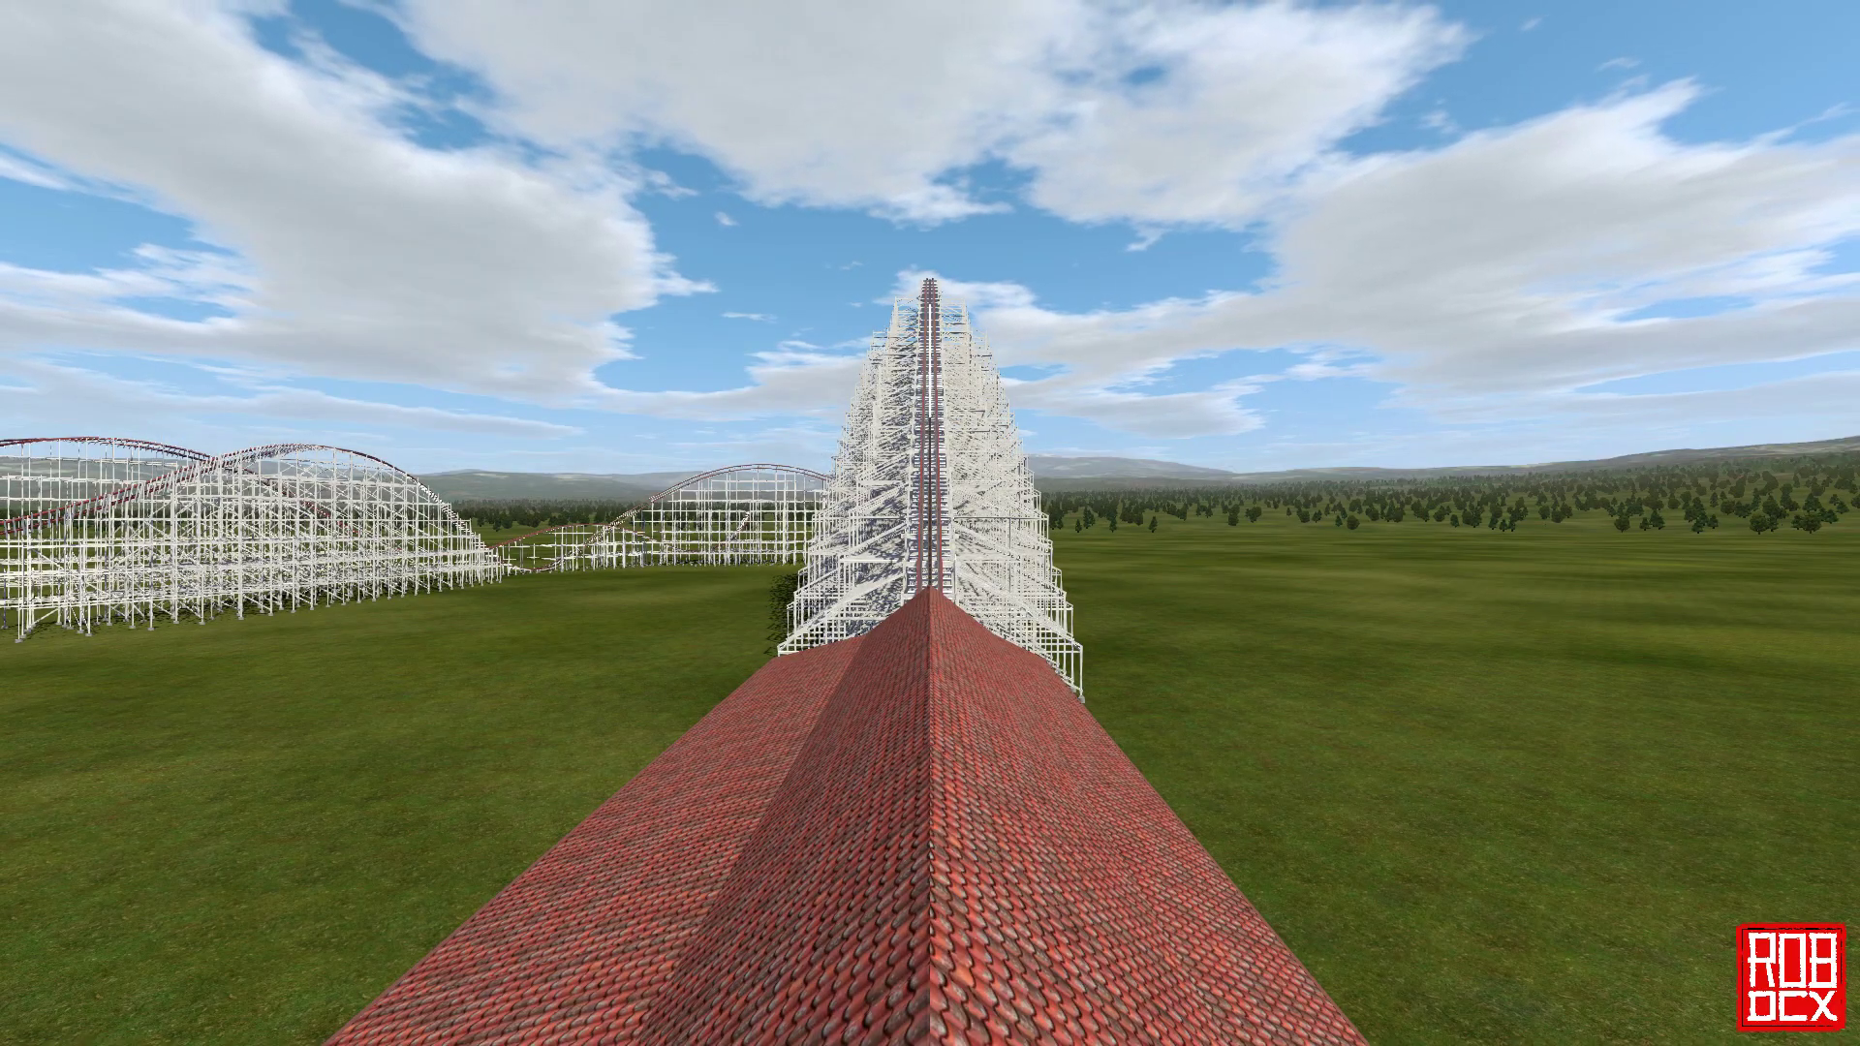
pyautogui.press('w')
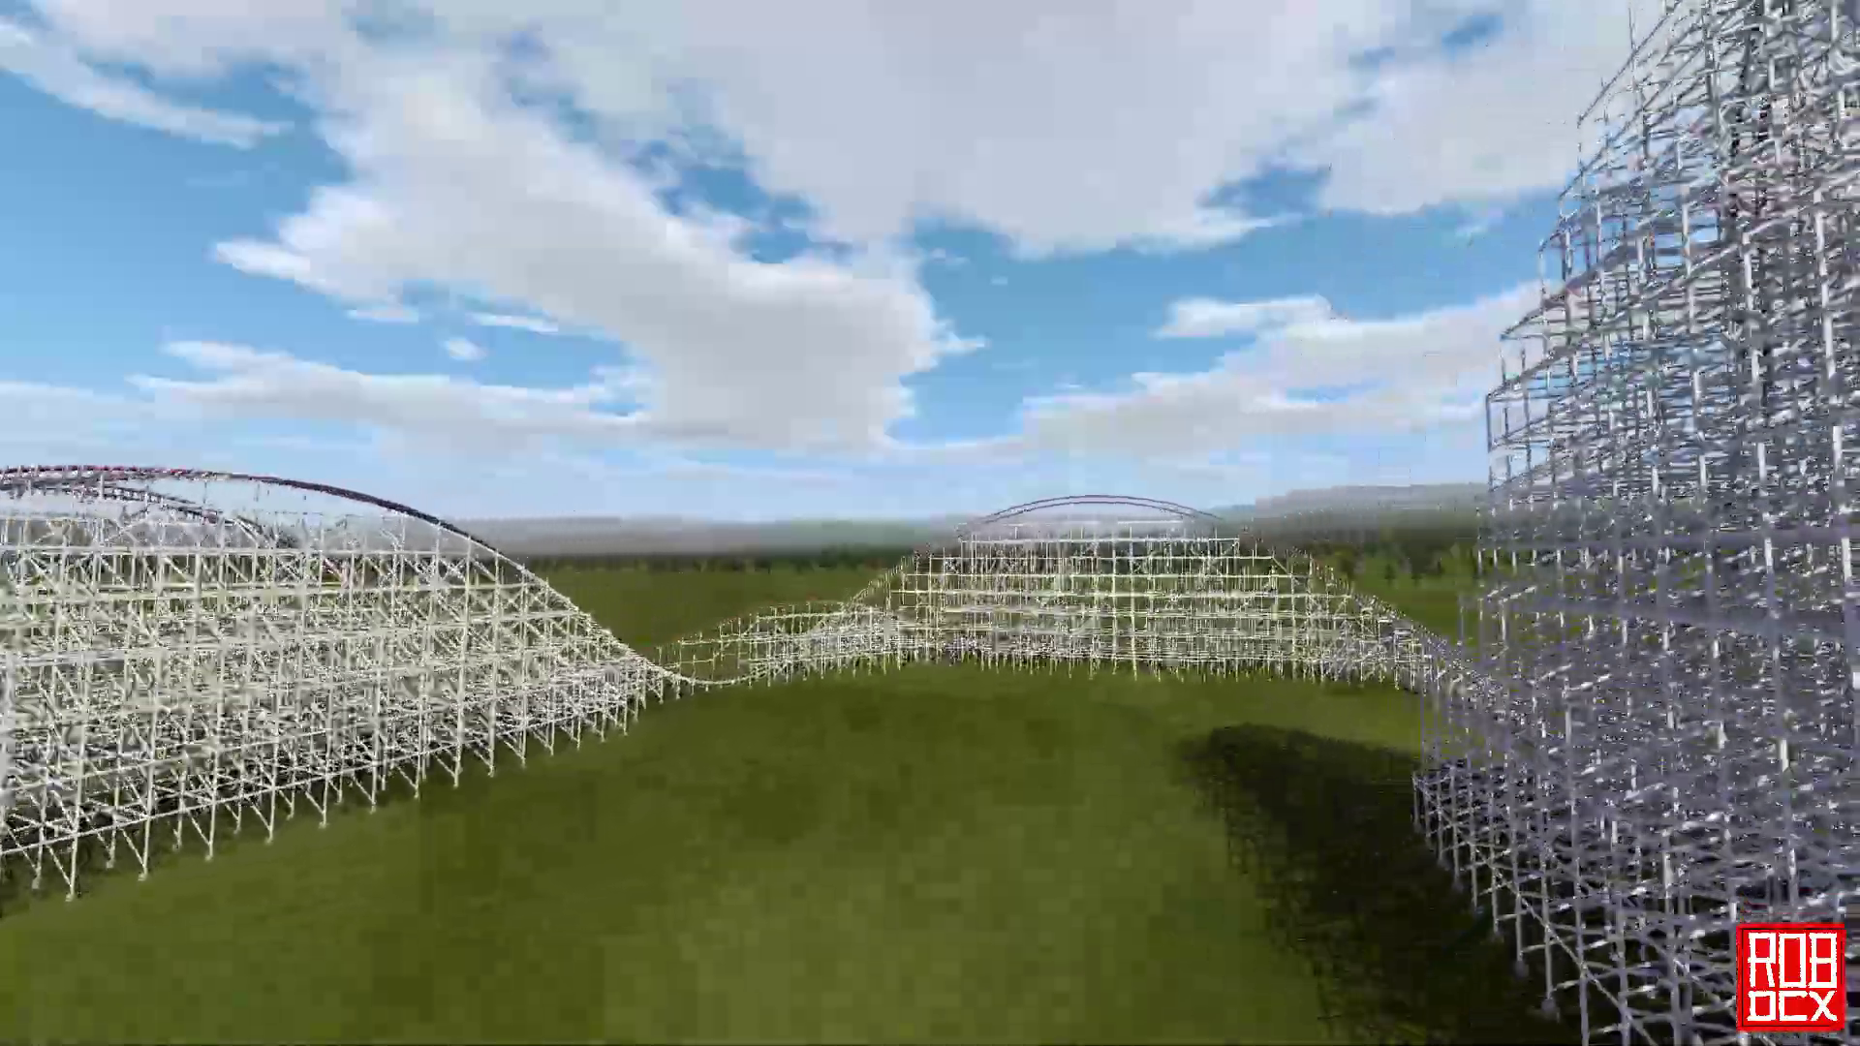
pyautogui.press('w')
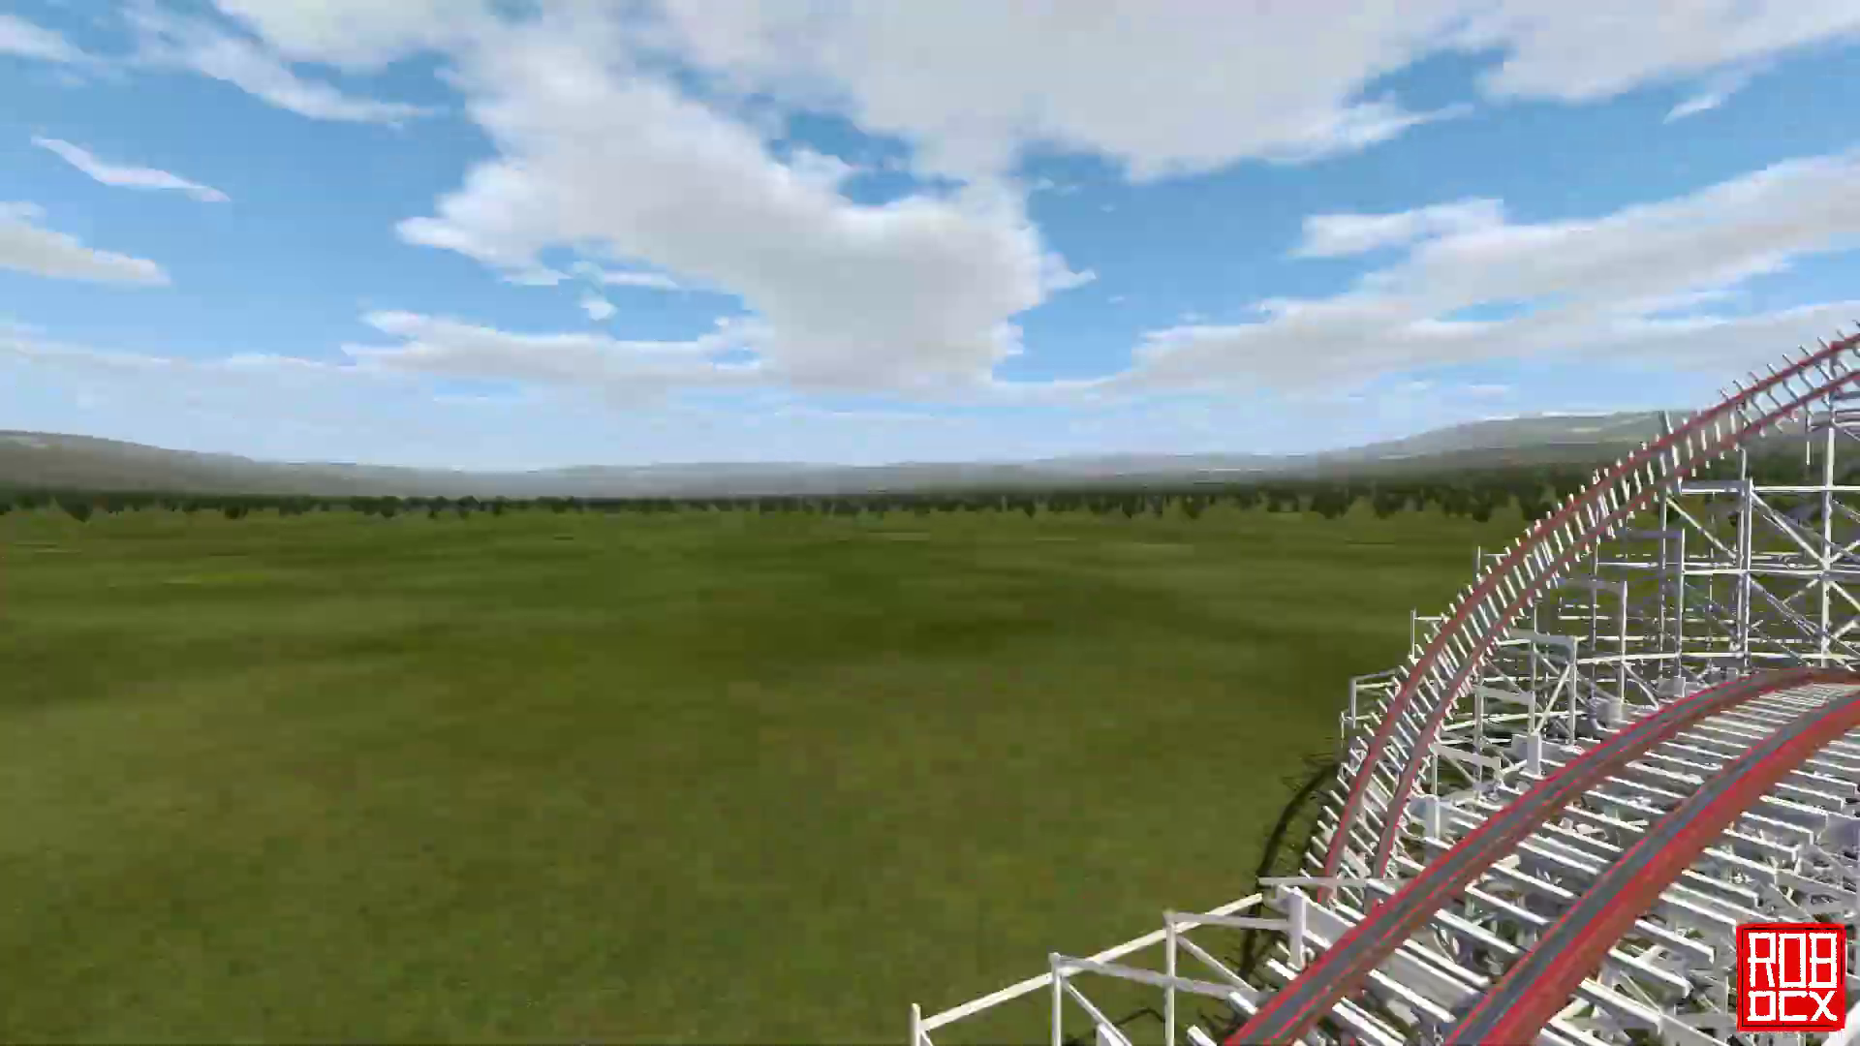
pyautogui.press('s')
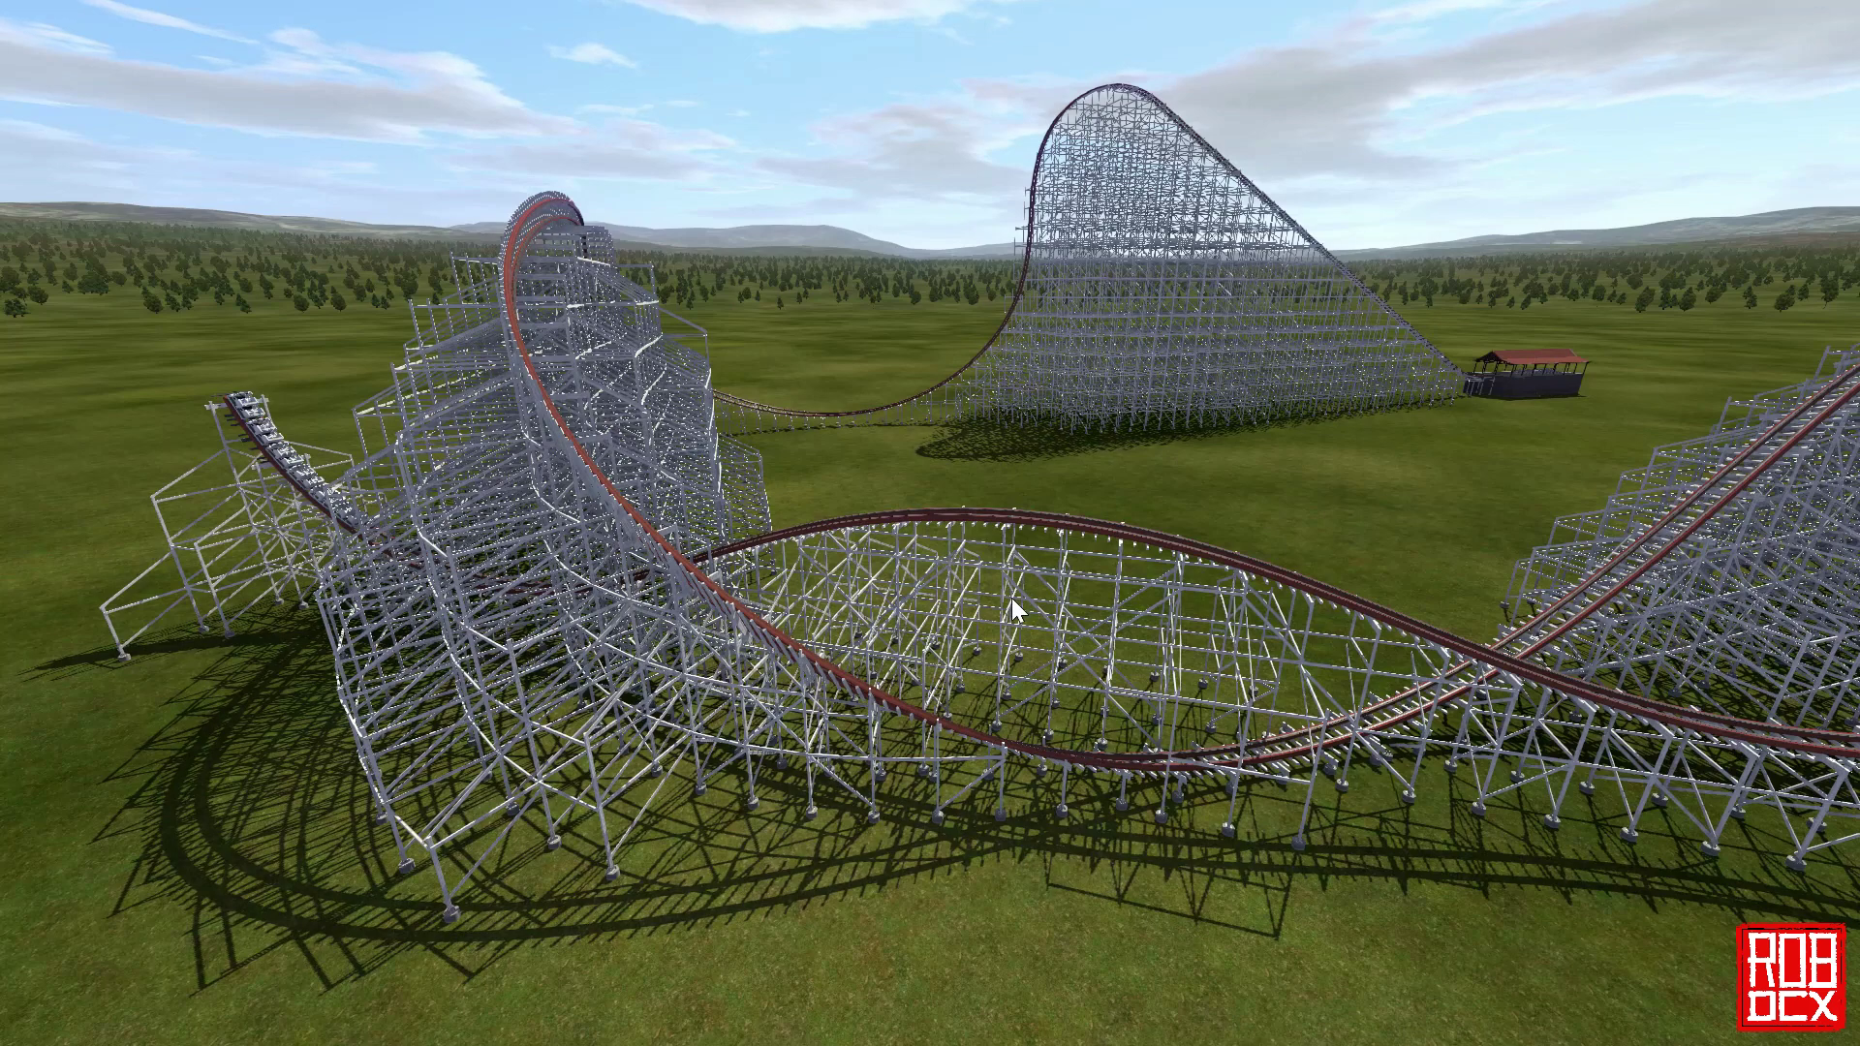
pyautogui.moveTo(1011, 597); pyautogui.dragTo(1025, 597)
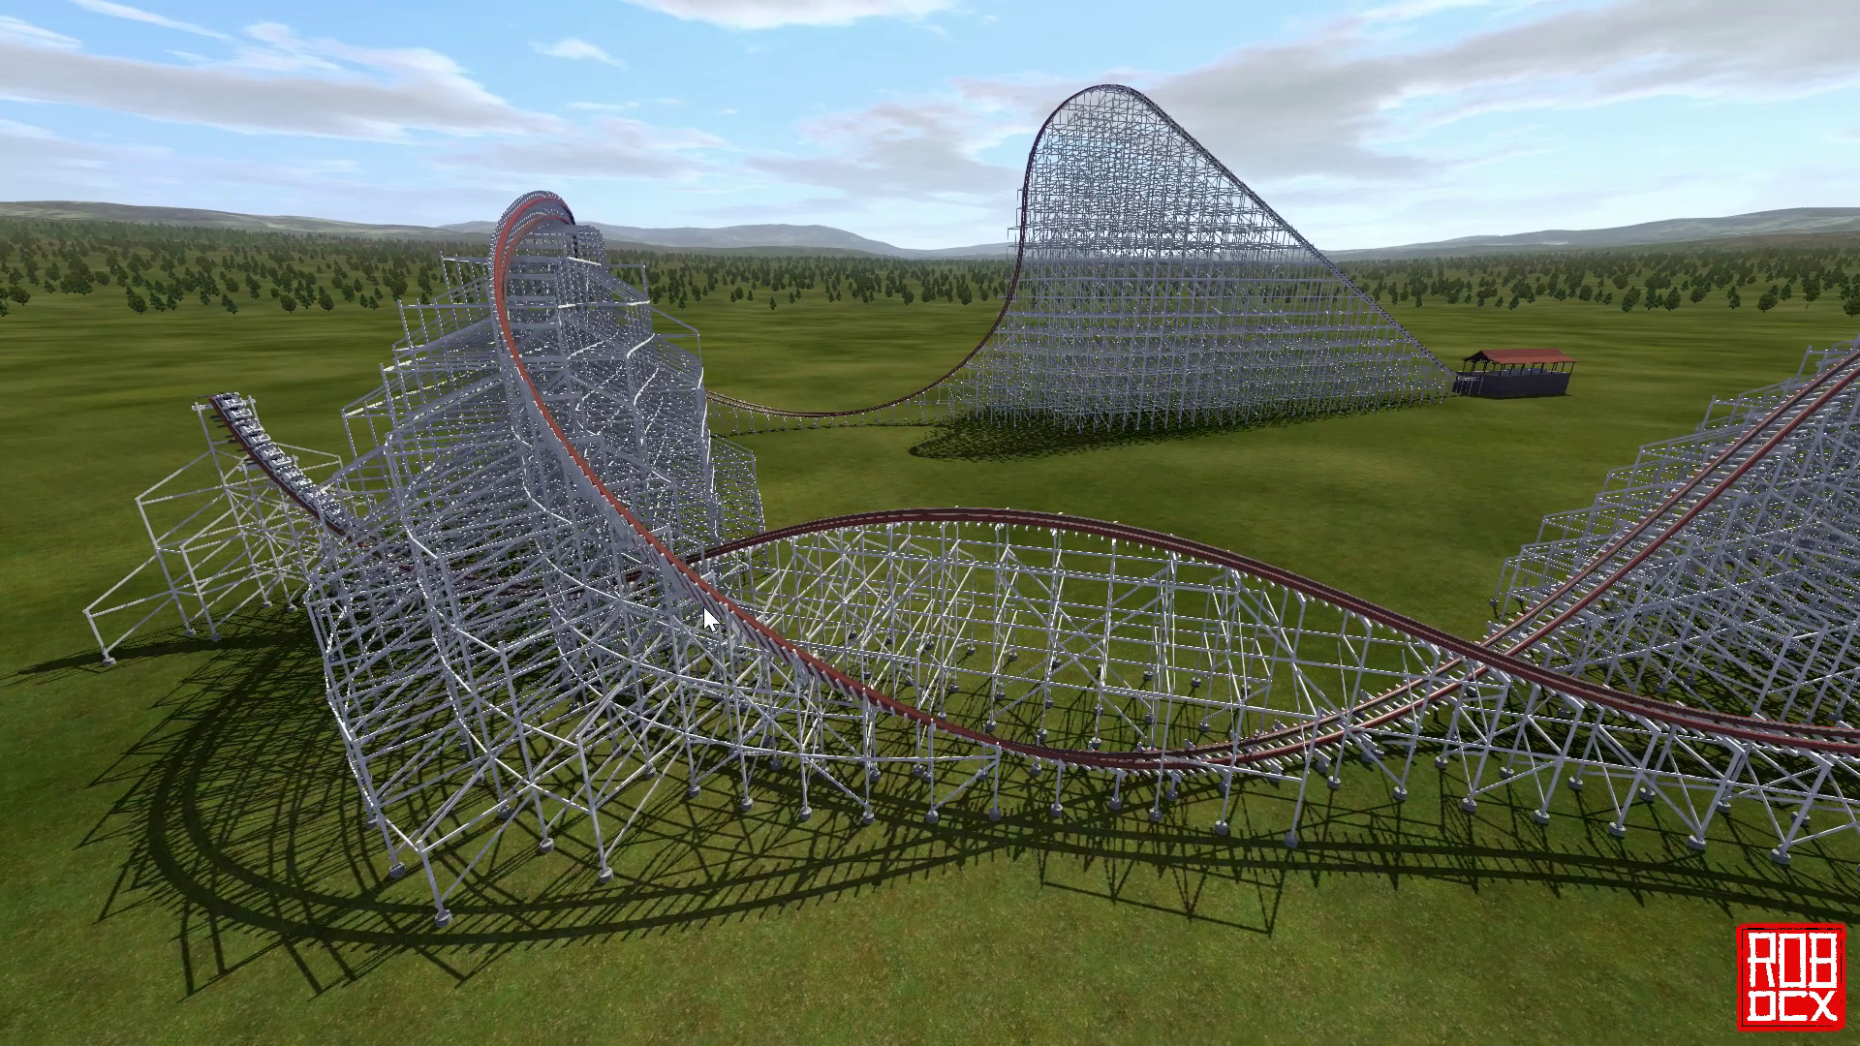
pyautogui.moveTo(747, 593); pyautogui.dragTo(373, 724)
pyautogui.press('w')
pyautogui.press('d')
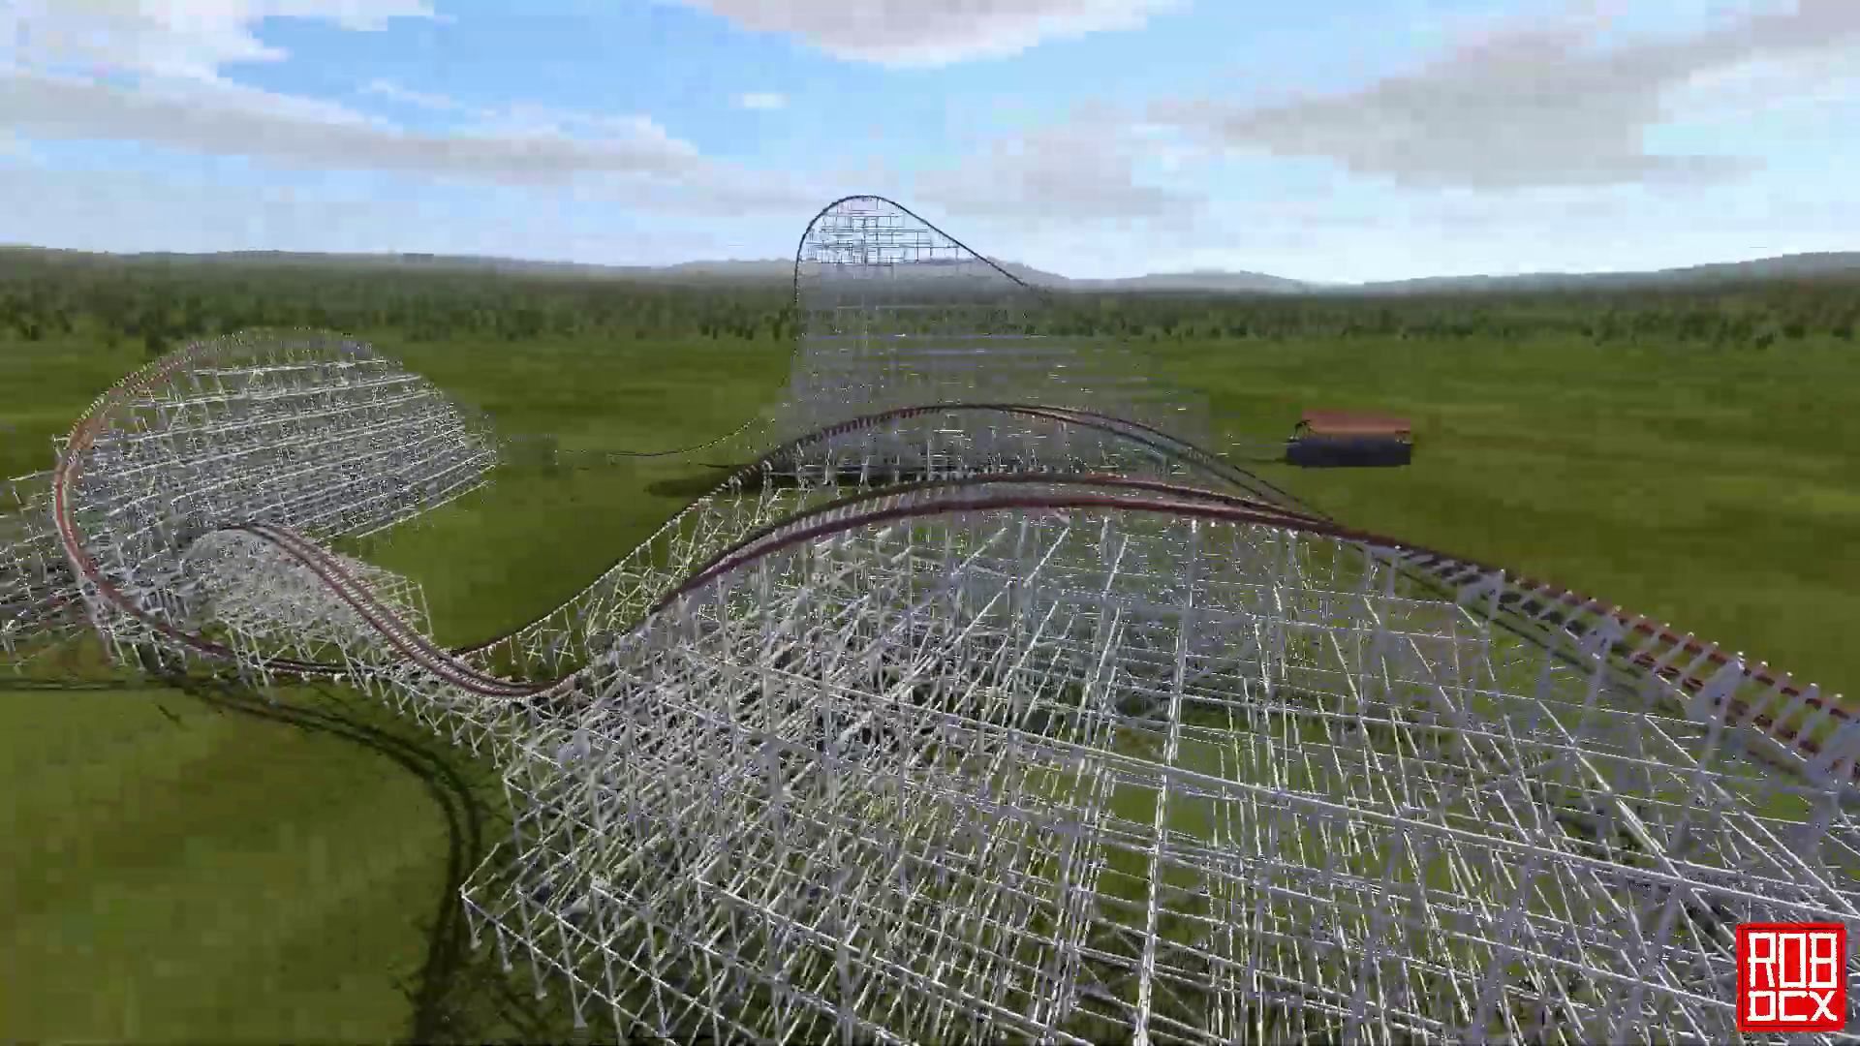